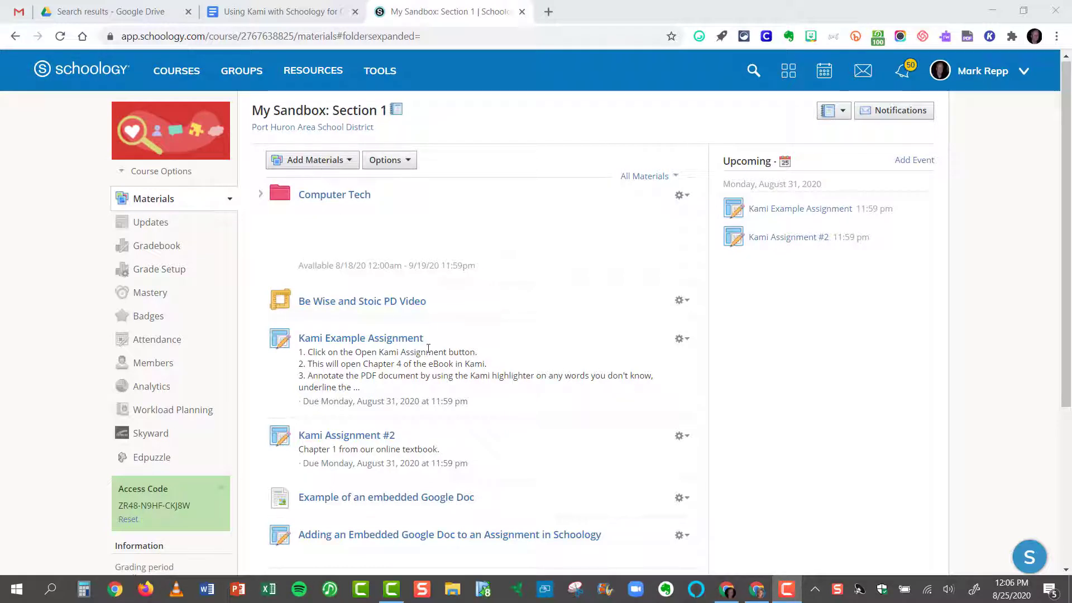
# Step: Look over the course materials and open the Google Drive Resource App under Import from Resources
pyautogui.scroll(-4, 428, 349)
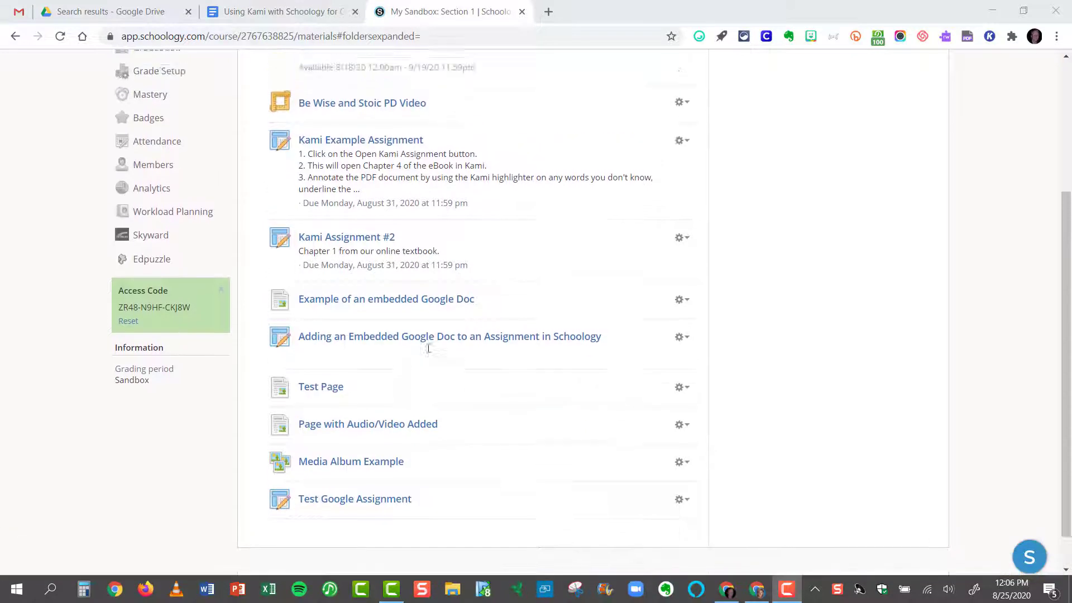
pyautogui.scroll(4, 428, 349)
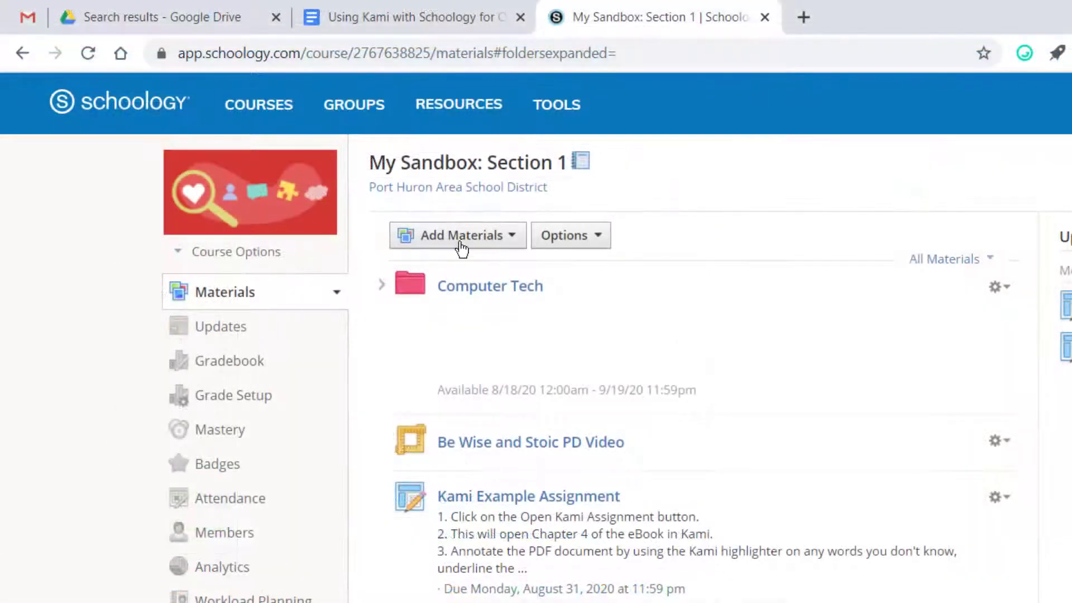
pyautogui.click(480, 242)
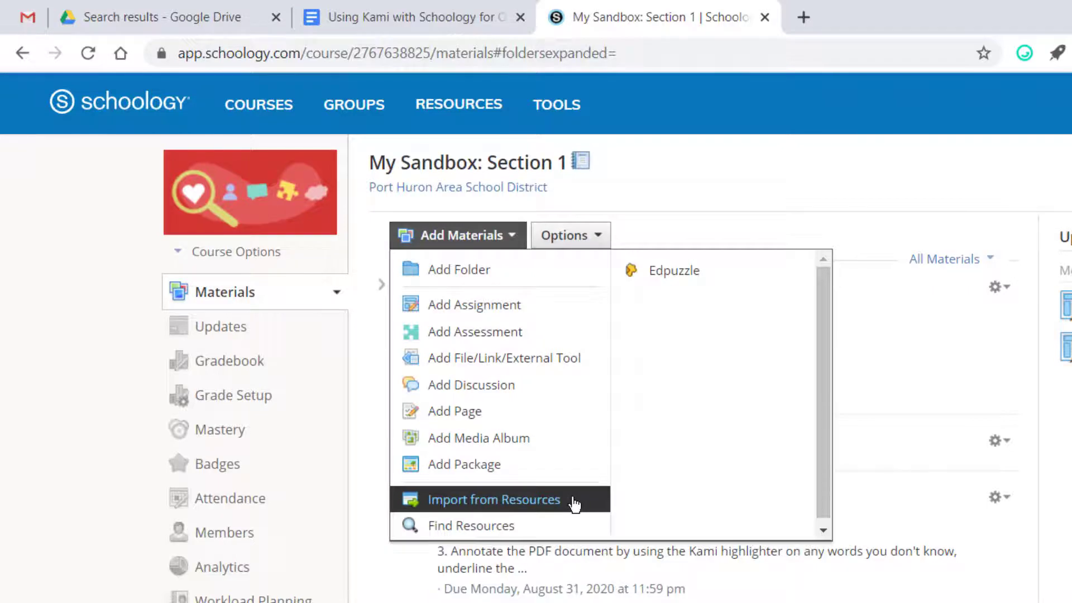
pyautogui.click(574, 502)
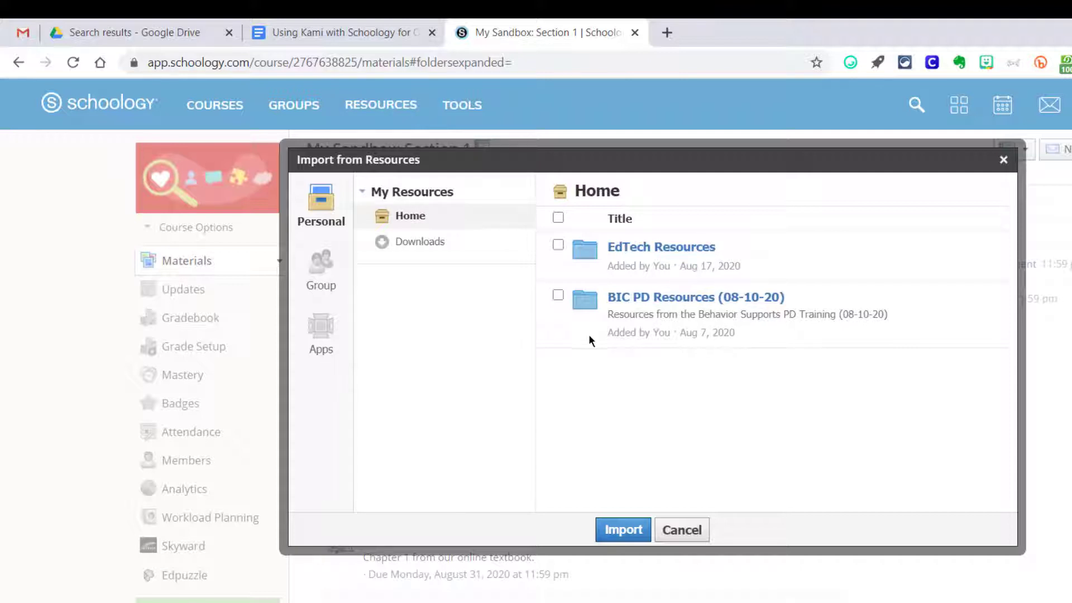
pyautogui.click(328, 334)
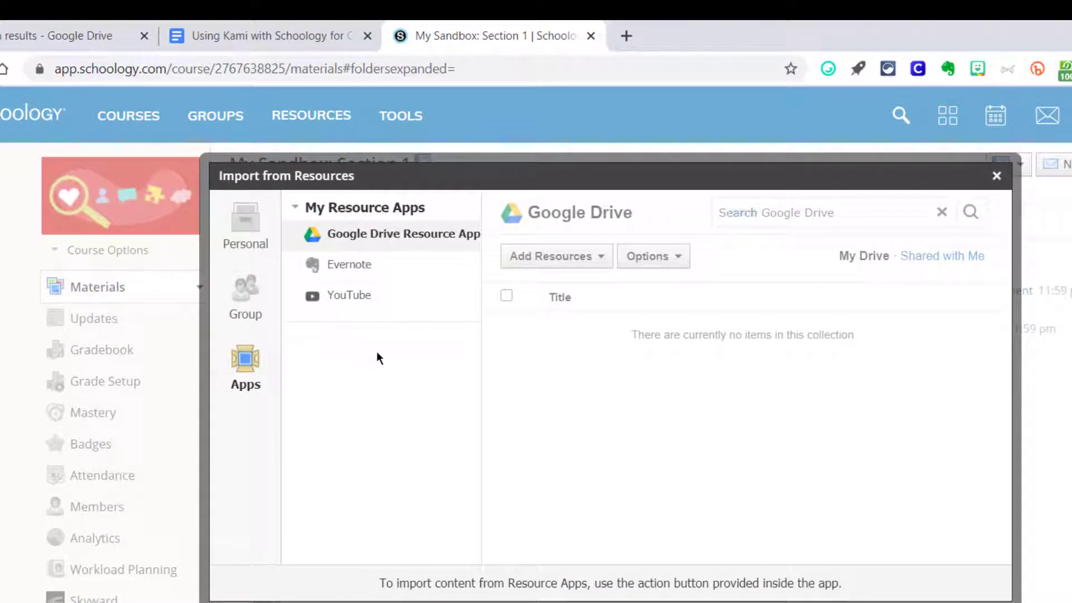
pyautogui.click(376, 234)
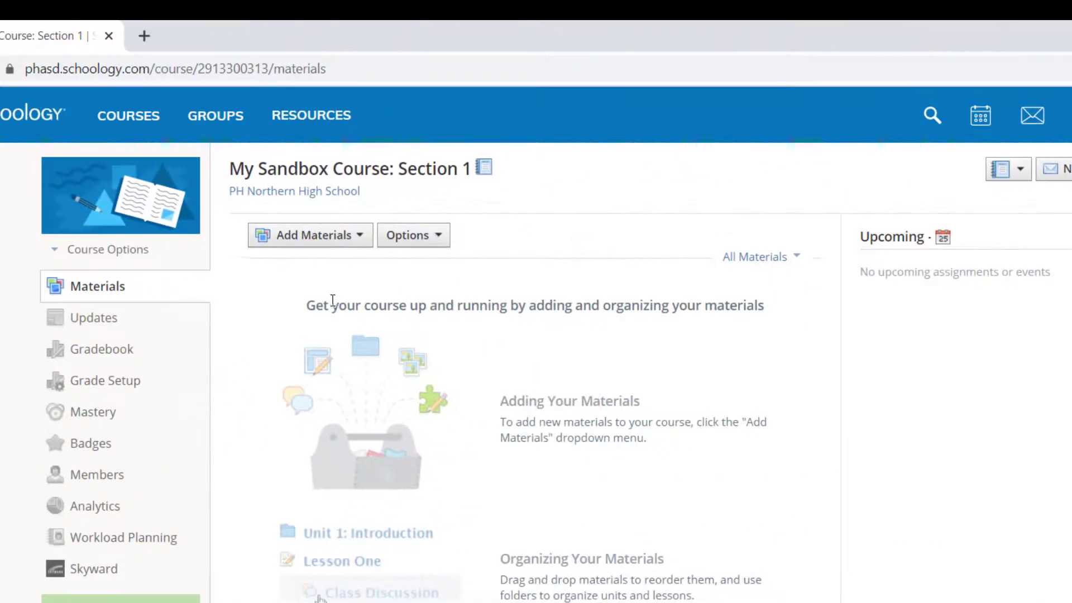
# Step: Open the resource apps for importing into My Sandbox Course: Section 1 and approve the Google Drive Resource App authorization
pyautogui.click(308, 241)
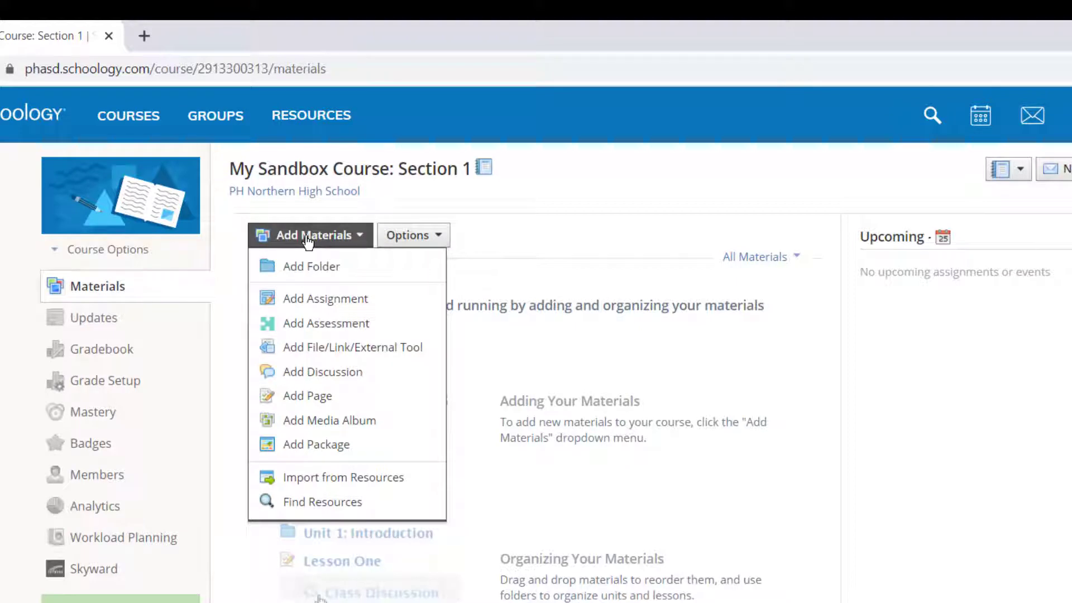
pyautogui.click(390, 483)
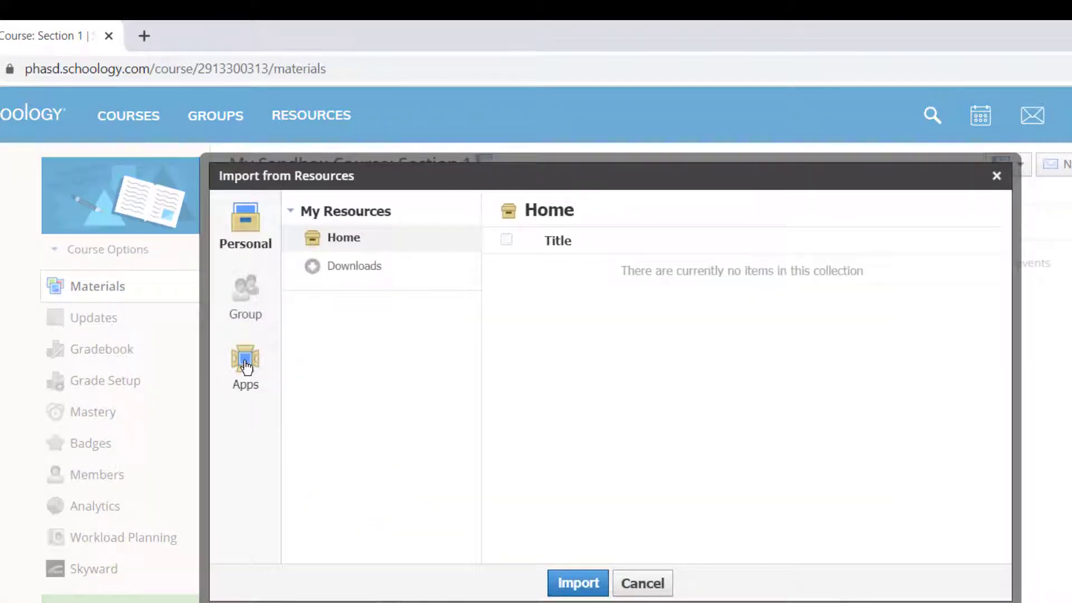
pyautogui.click(248, 368)
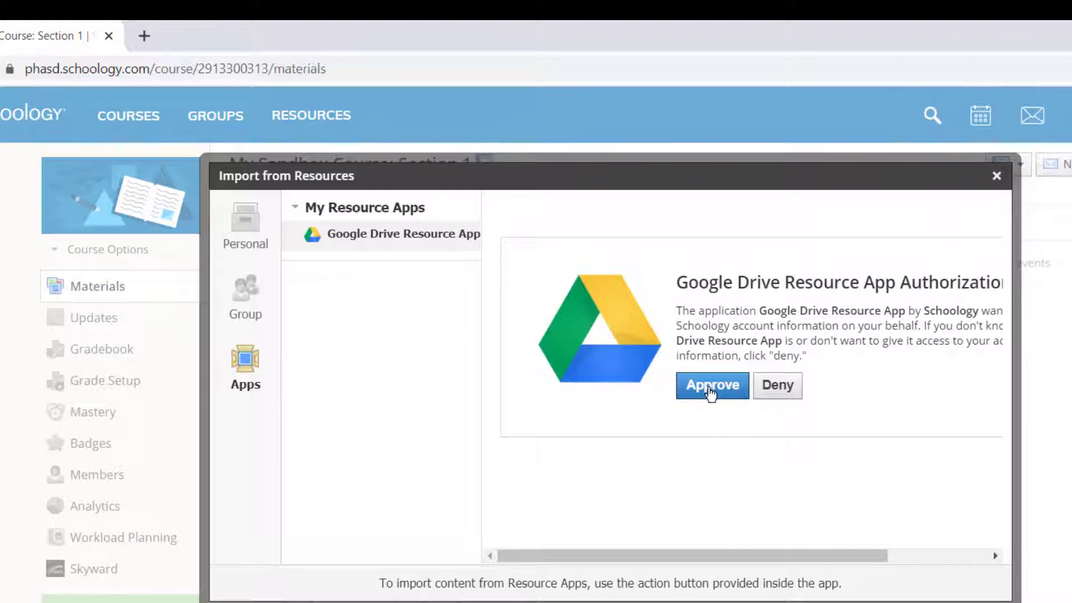
pyautogui.click(710, 391)
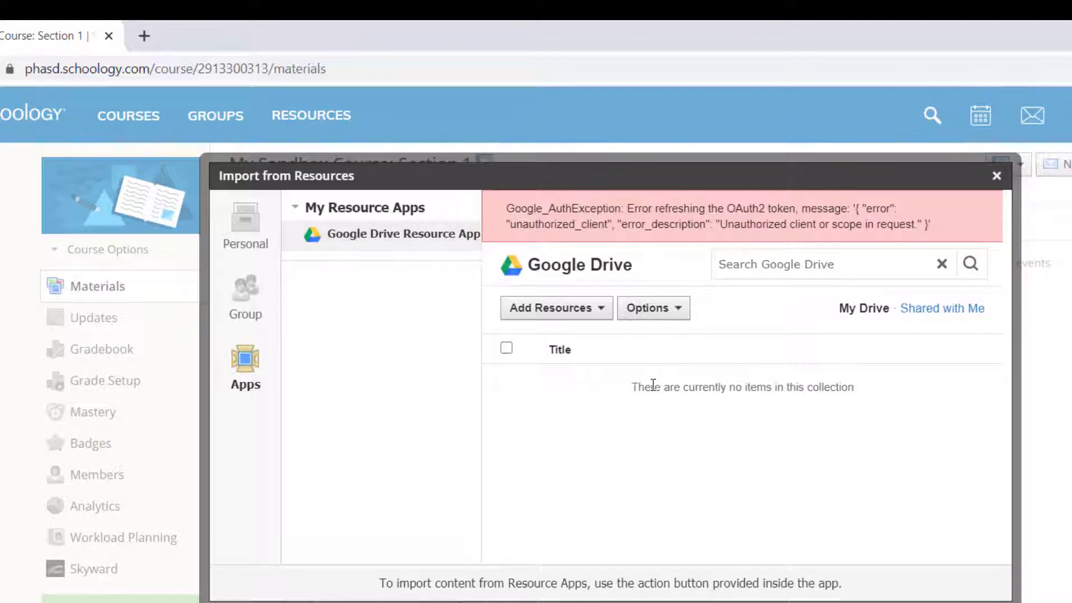
# Step: Connect the Google account through the Google Drive app's account settings and allow Schoology to access it
pyautogui.click(651, 312)
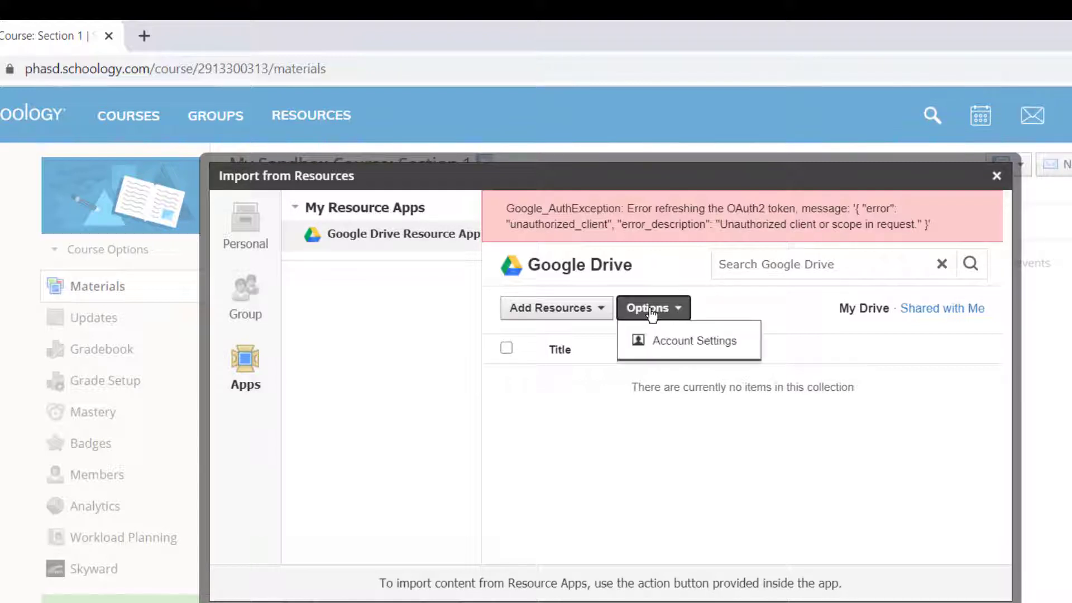
pyautogui.click(682, 347)
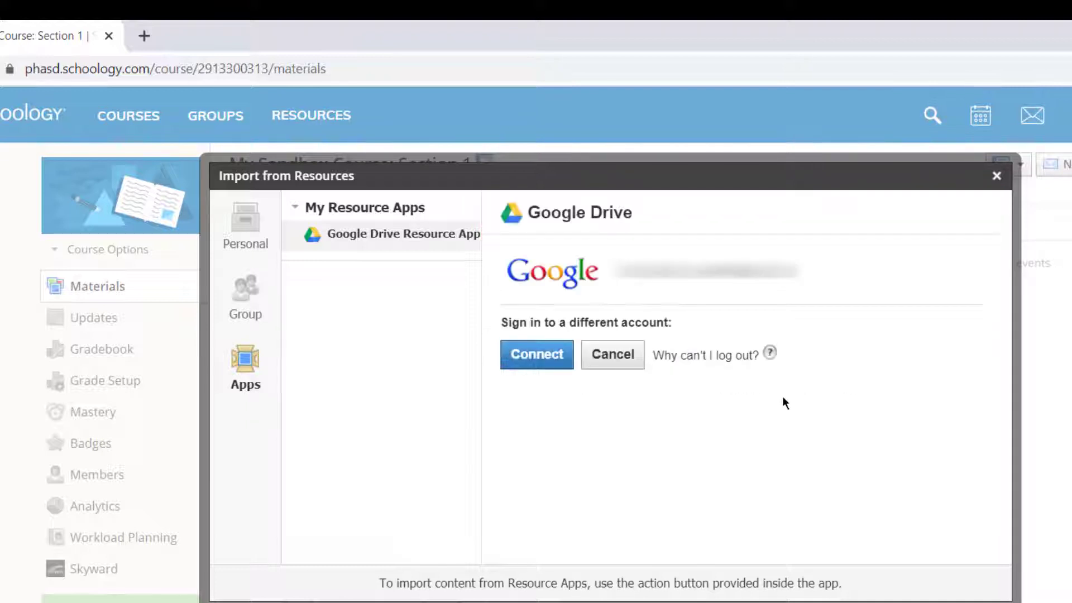
pyautogui.click(525, 357)
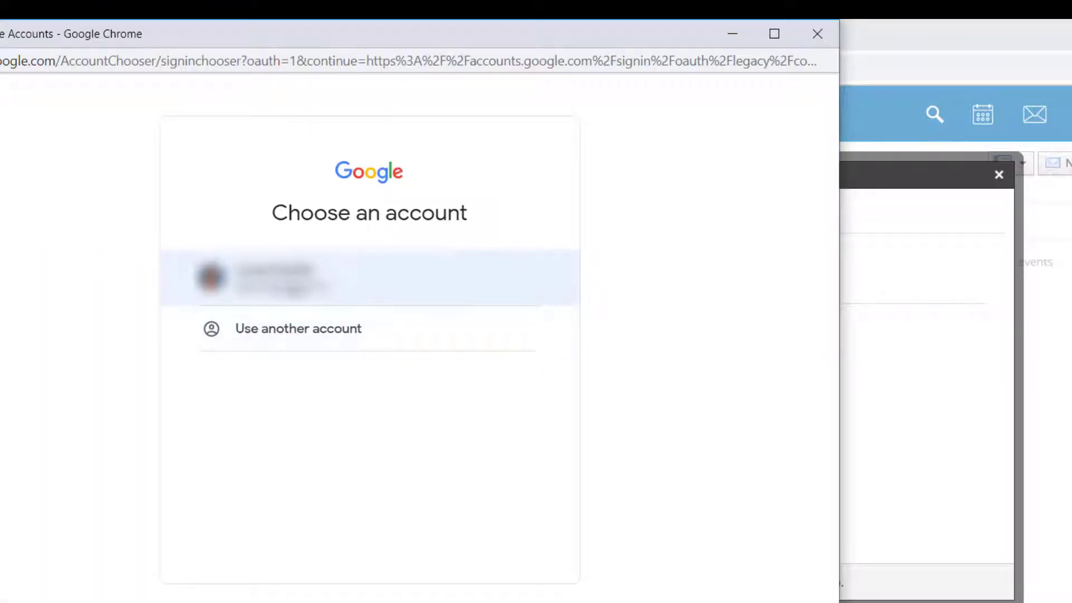
pyautogui.click(288, 279)
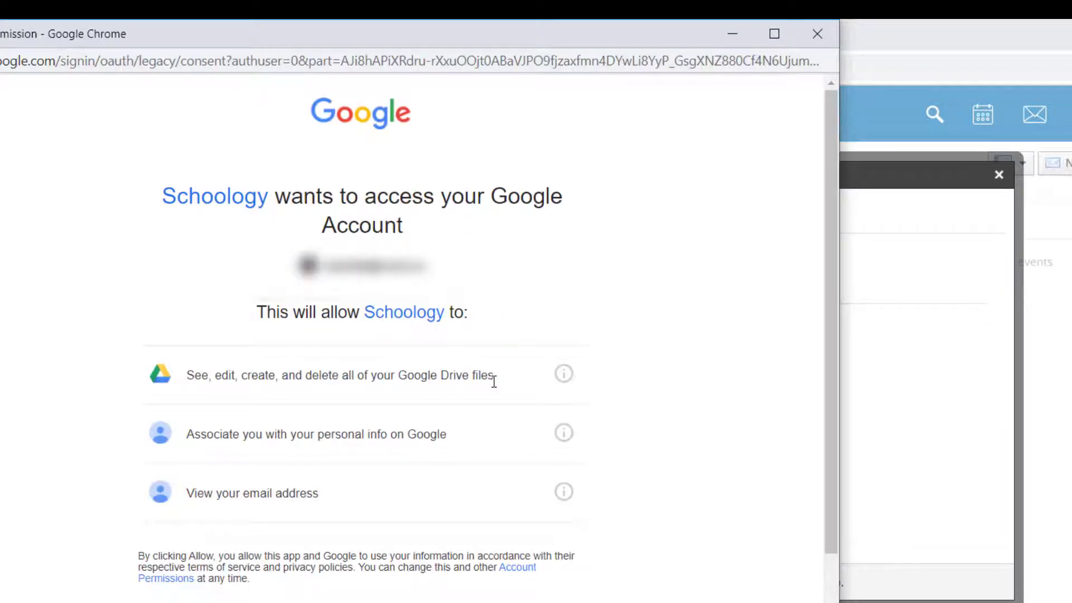
pyautogui.scroll(-3, 492, 378)
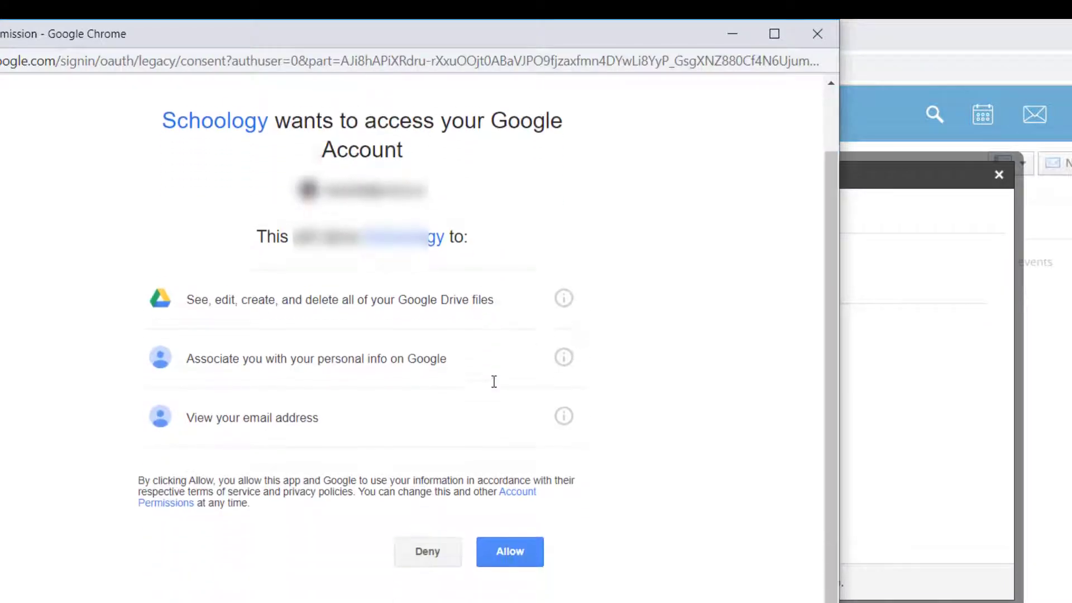
pyautogui.click(510, 551)
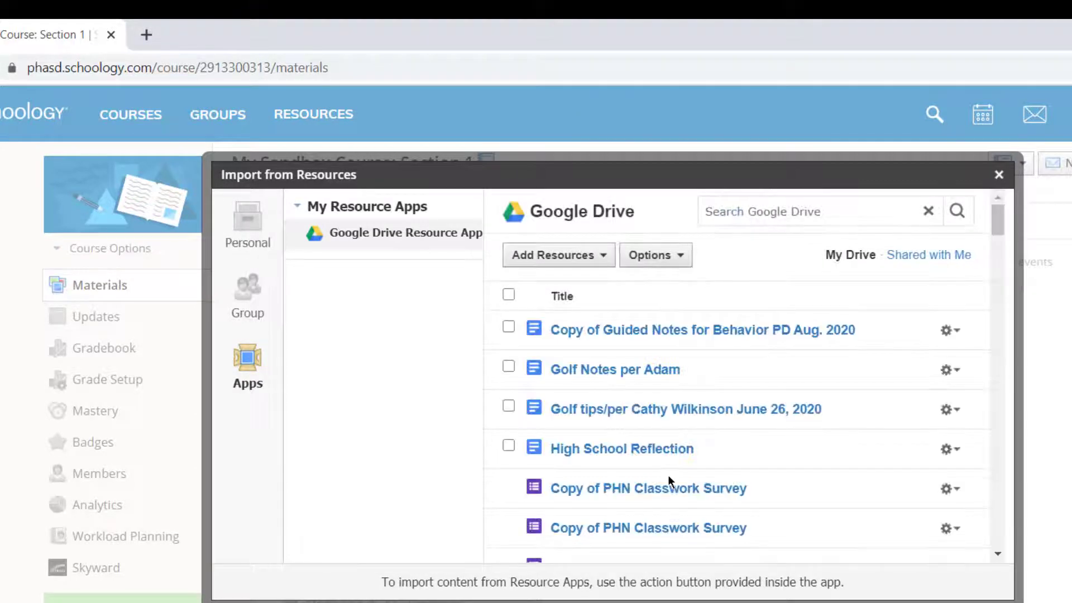
# Step: Browse the Google Drive files available for import and enter "resum" in the Drive search
pyautogui.scroll(-3, 668, 477)
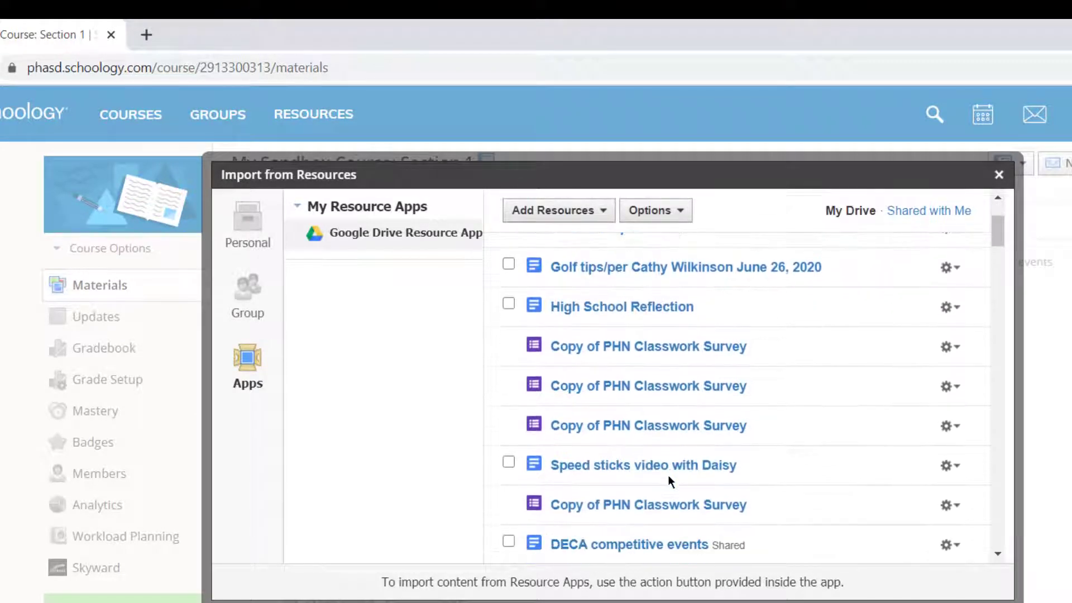
pyautogui.scroll(-6, 668, 477)
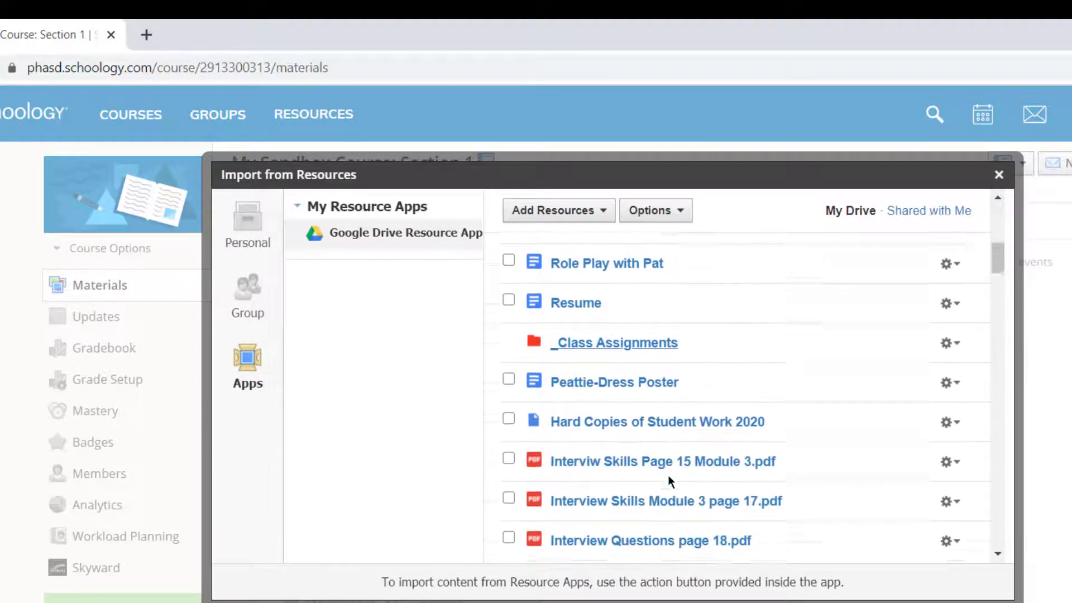
pyautogui.scroll(10, 668, 480)
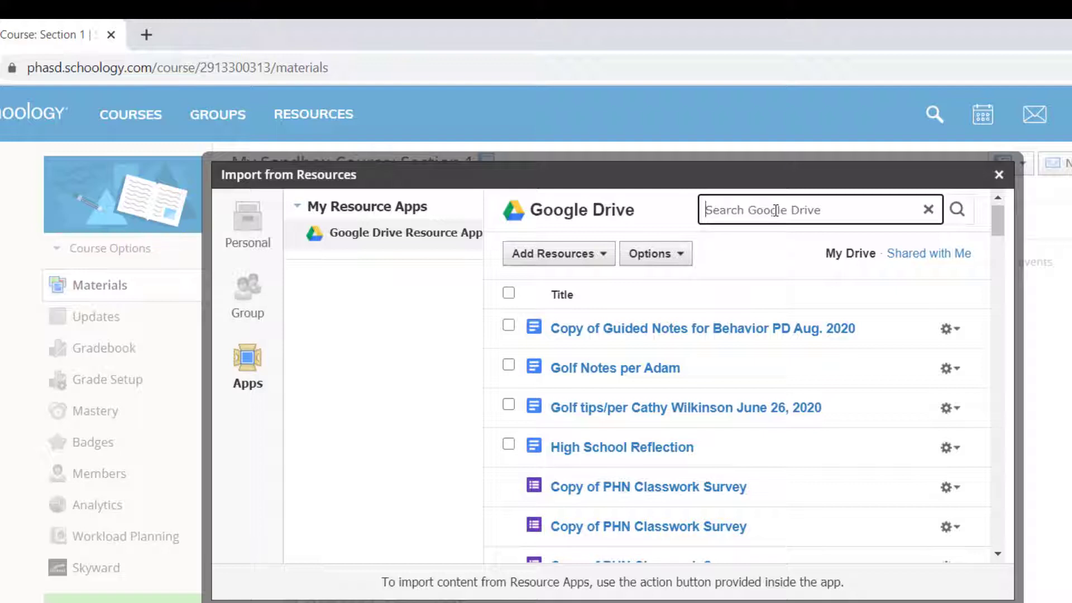
pyautogui.write('resum')
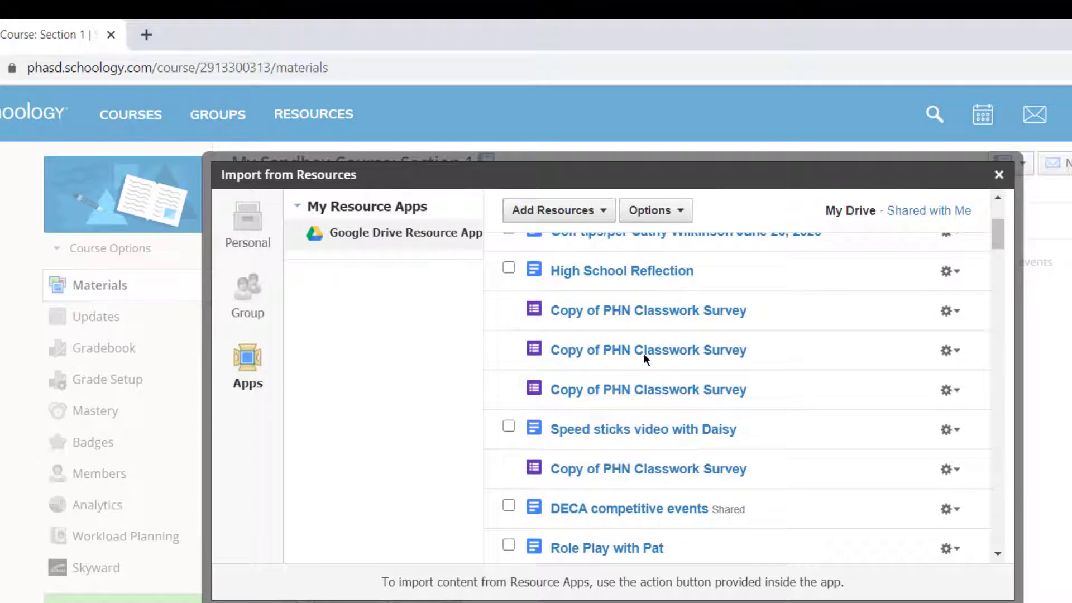
# Step: Select the High School Reflection document, review its import choices and open the Google Drive account settings
pyautogui.click(507, 266)
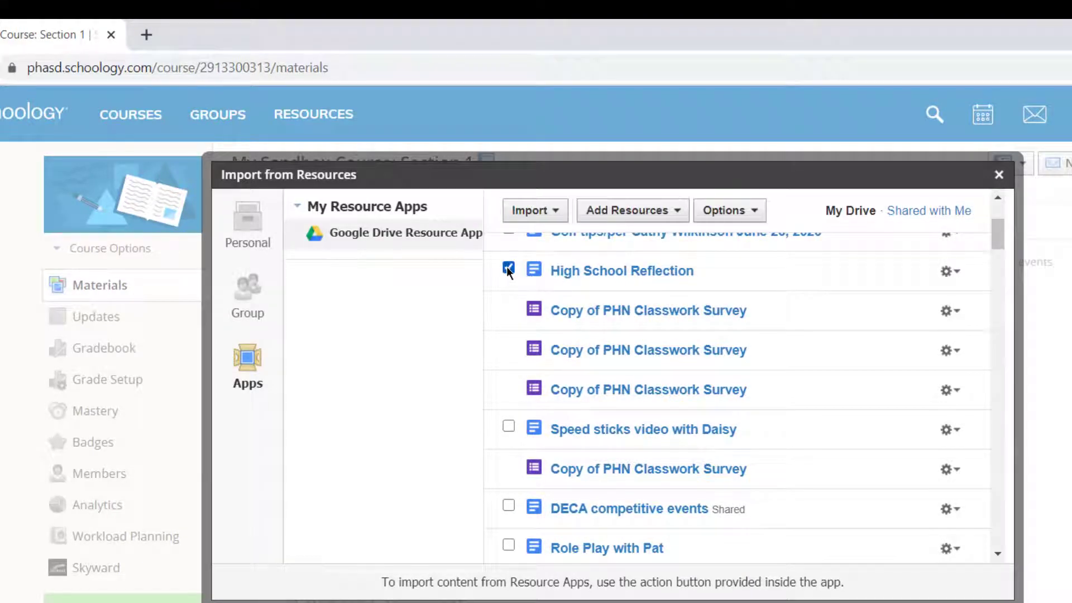
pyautogui.click(525, 213)
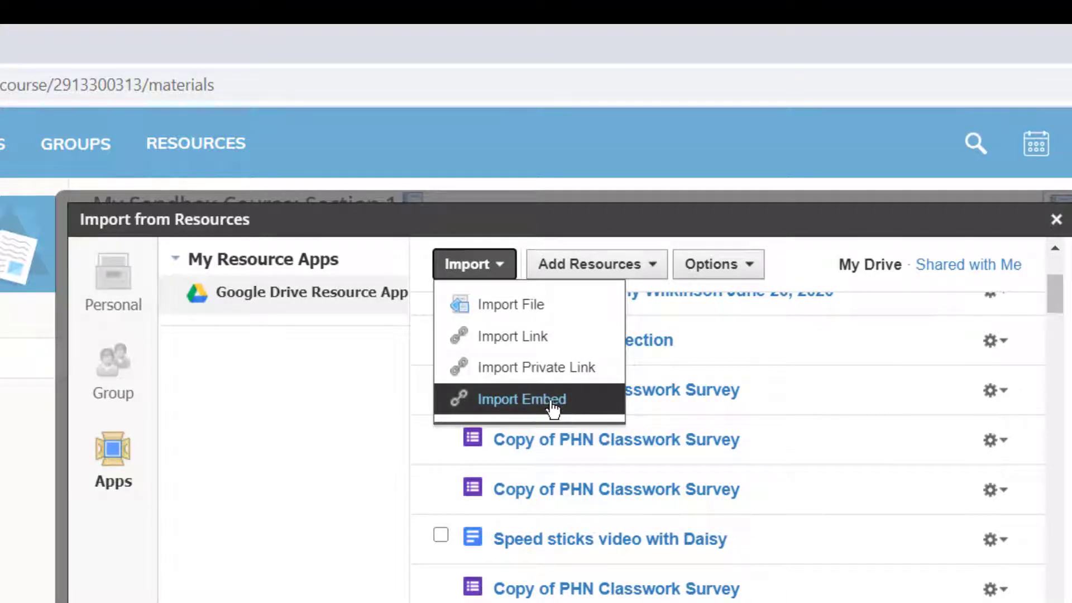
pyautogui.click(457, 269)
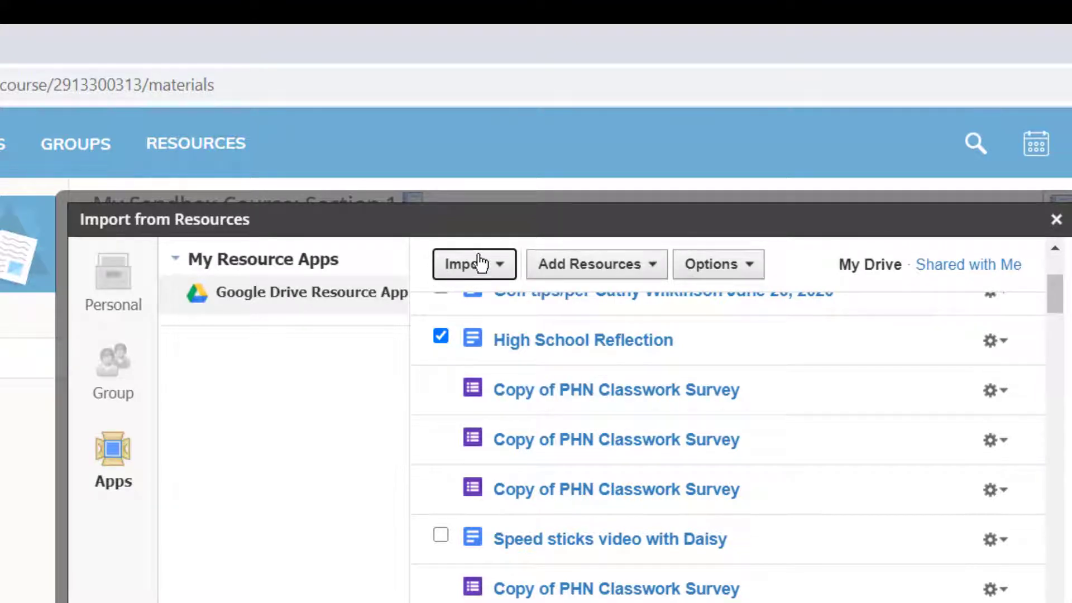
pyautogui.click(721, 267)
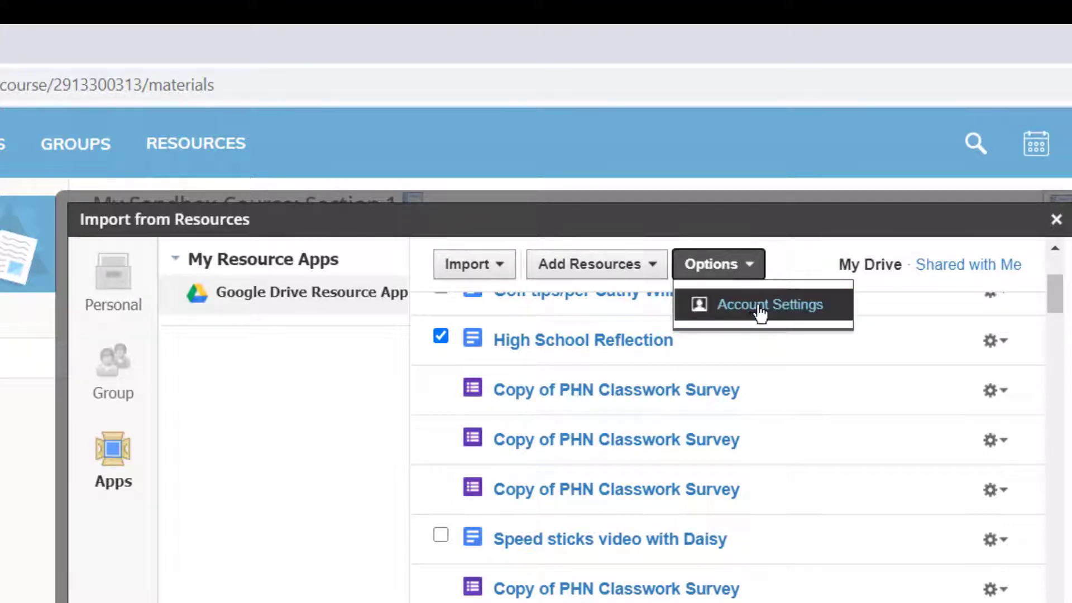
pyautogui.click(761, 313)
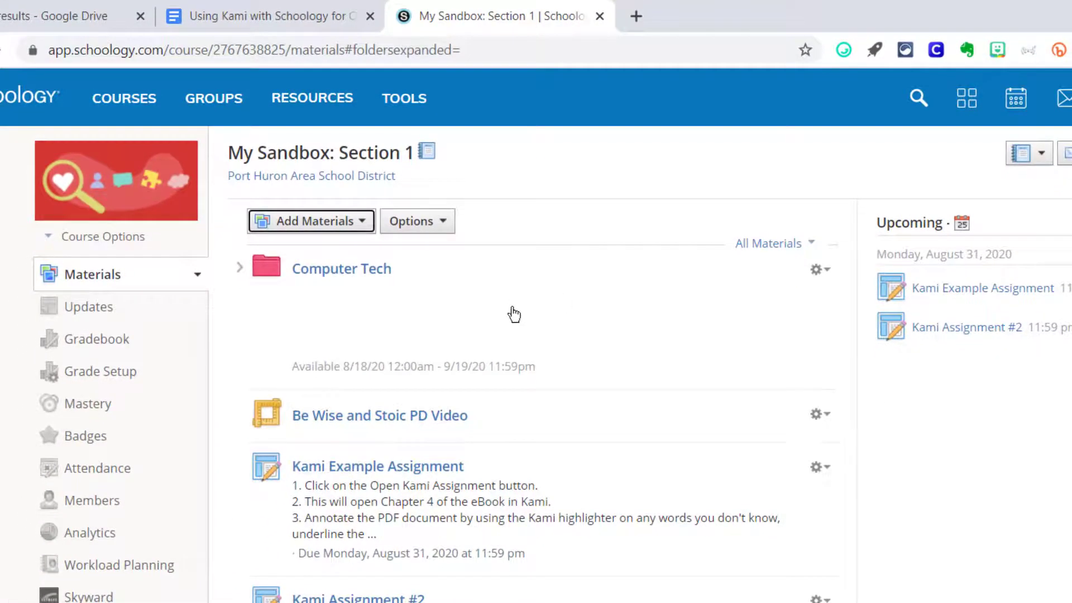
# Step: Start a new page titled "Schoology Tech Tips" in My Sandbox: Section 1 and open the Google Drive Resource App for its content
pyautogui.click(311, 221)
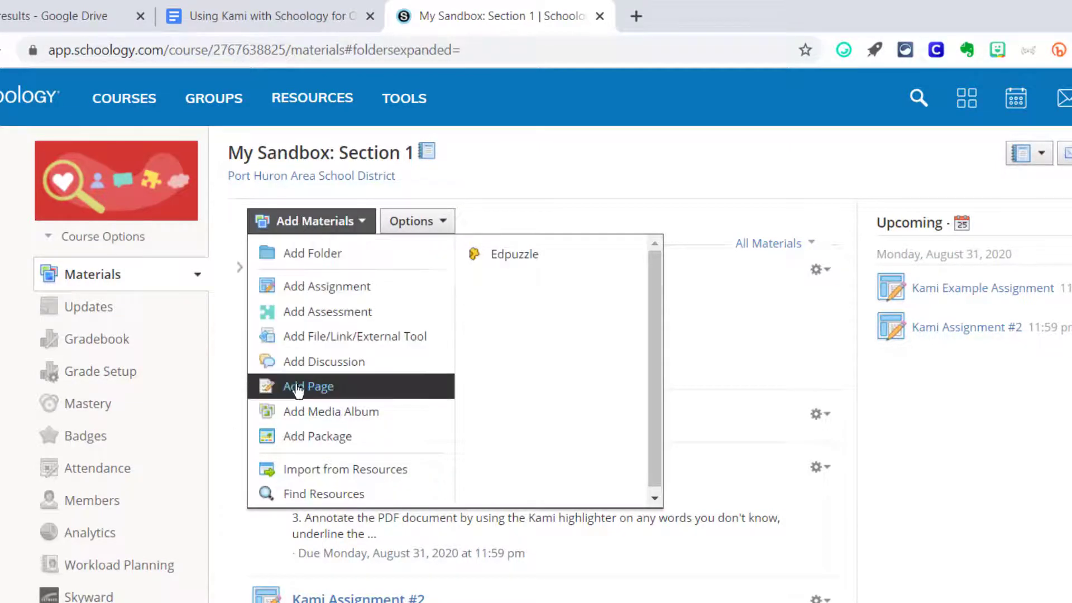
pyautogui.click(340, 392)
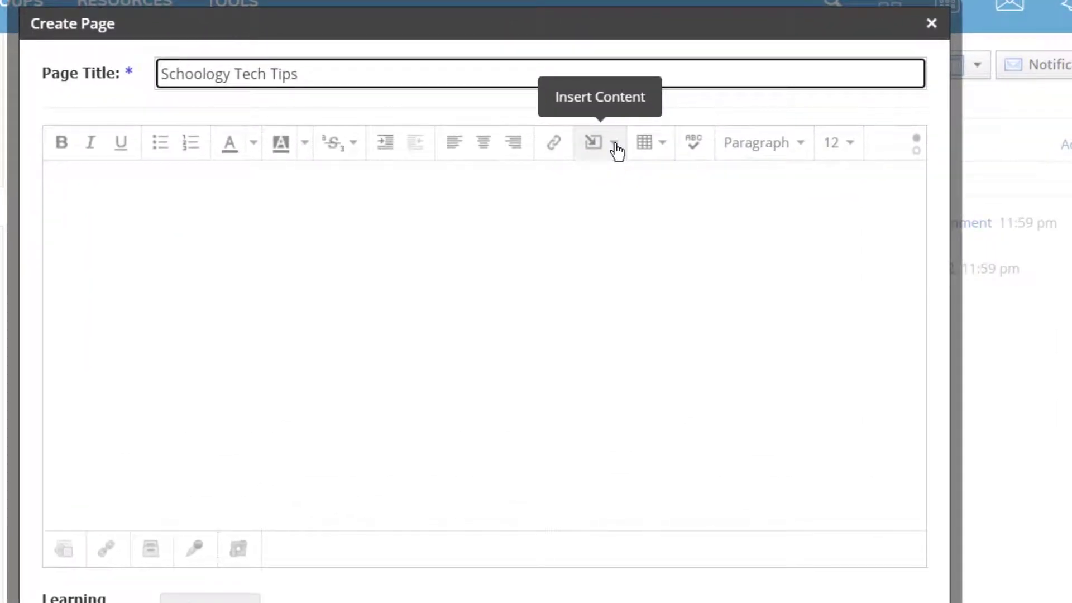
pyautogui.click(615, 144)
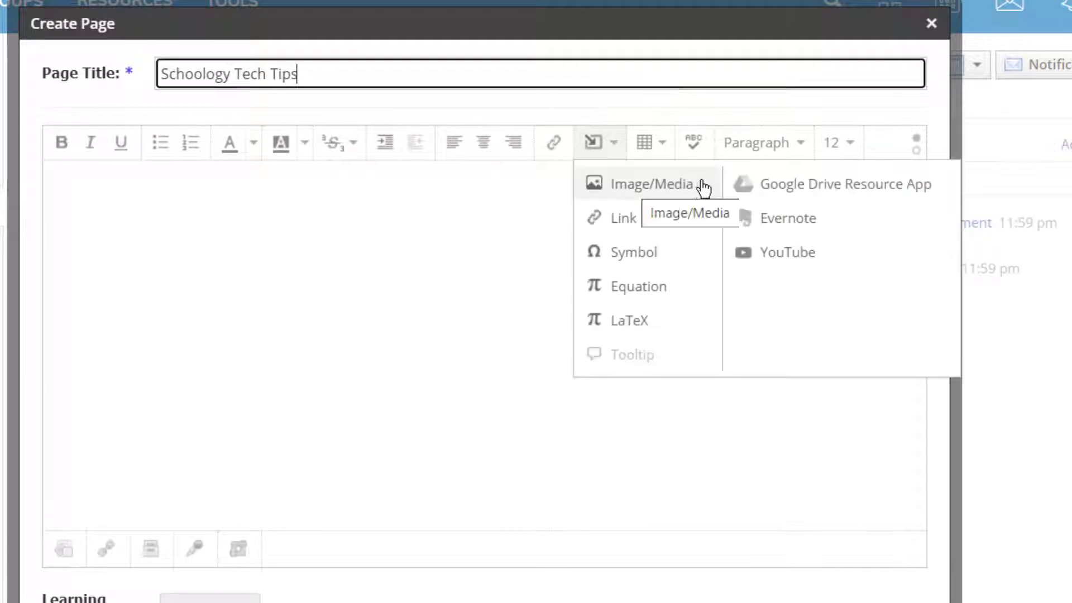
pyautogui.click(834, 186)
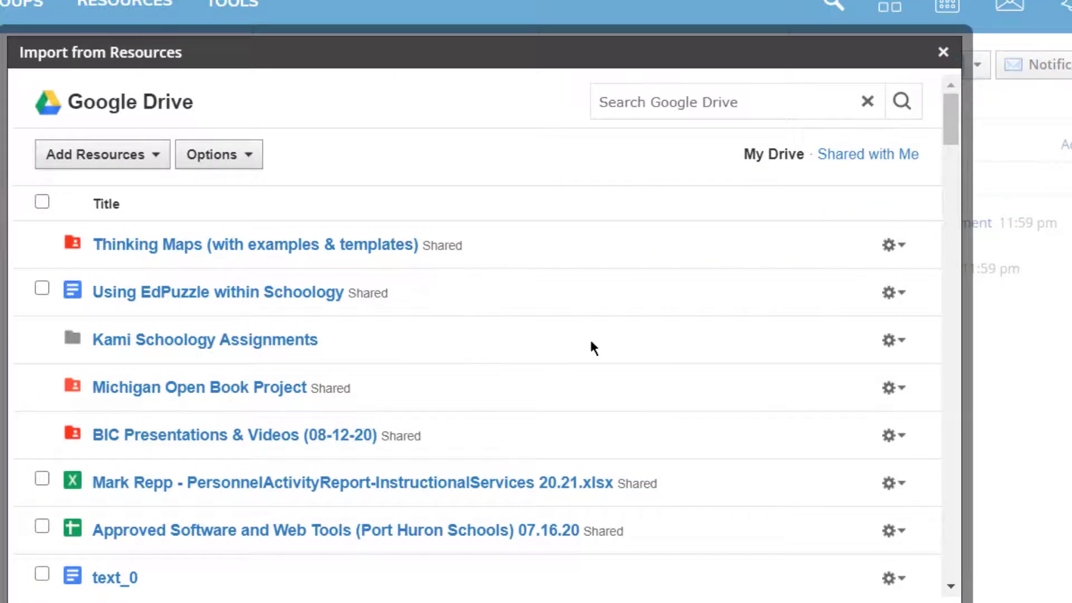
# Step: Embed the "Using EdPuzzle within Schoology" document in the page body and place the cursor above it
pyautogui.scroll(-1, 402, 304)
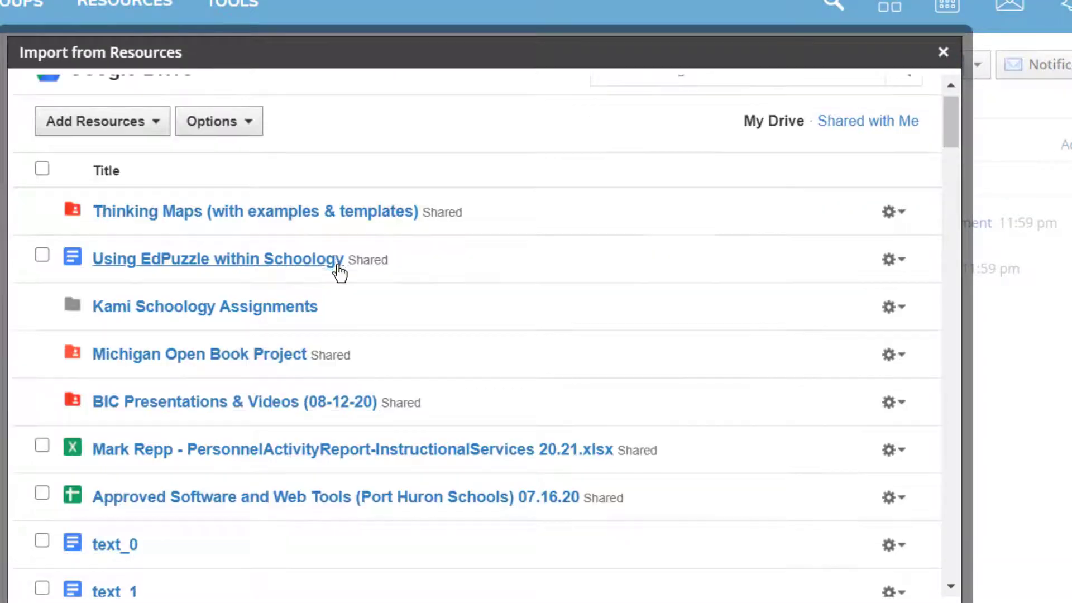
pyautogui.click(43, 255)
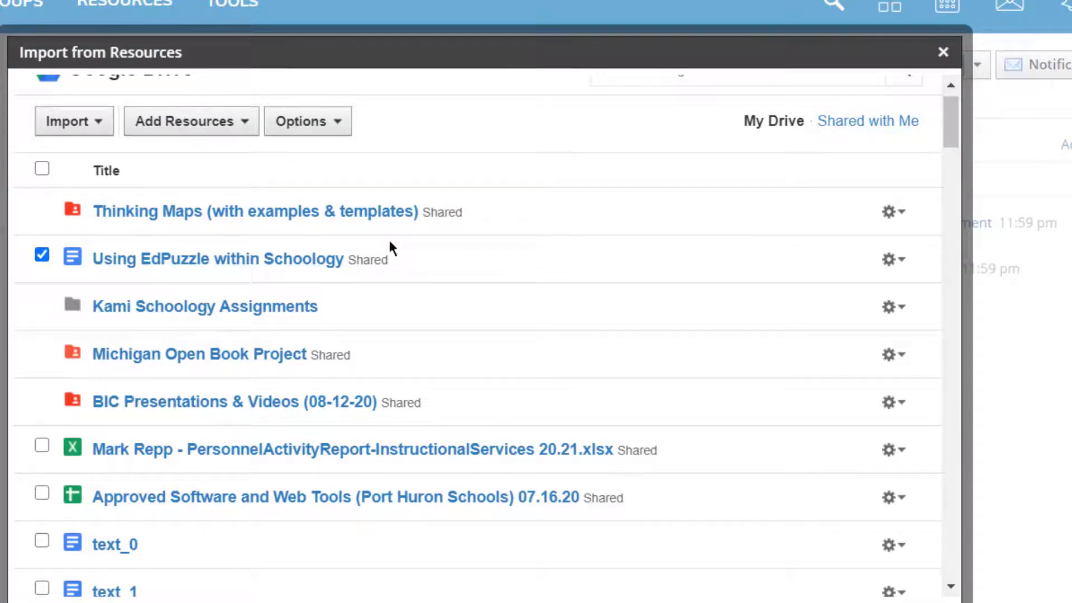
pyautogui.click(84, 123)
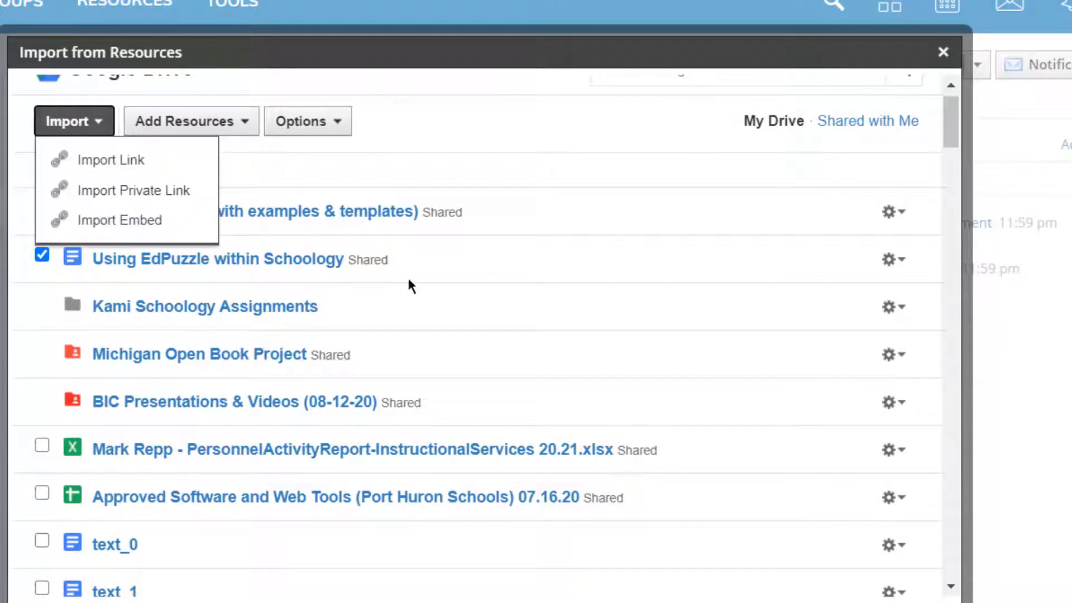
pyautogui.click(890, 261)
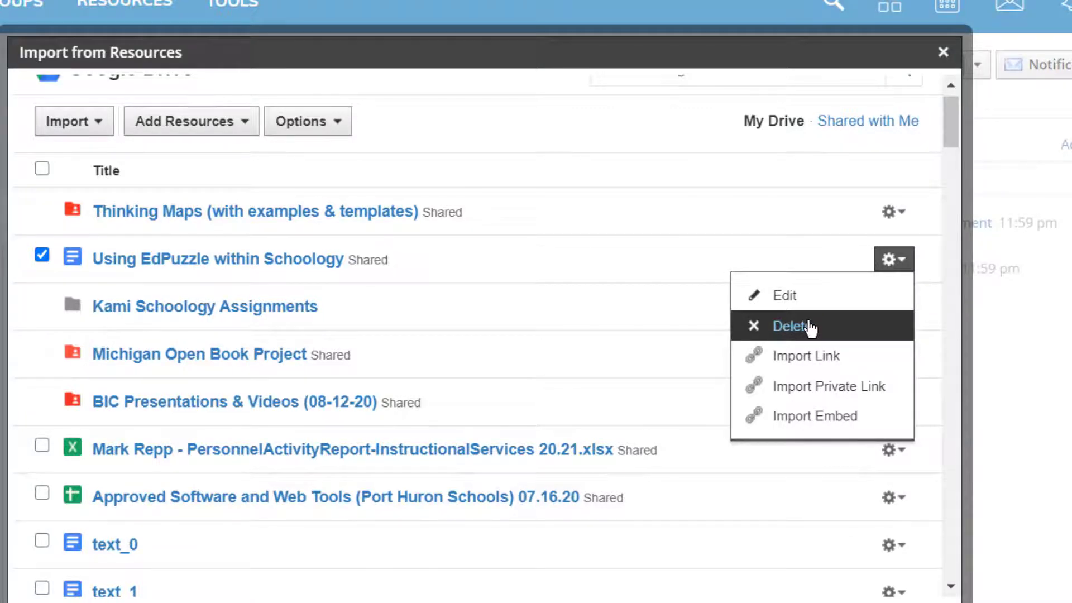
pyautogui.click(842, 423)
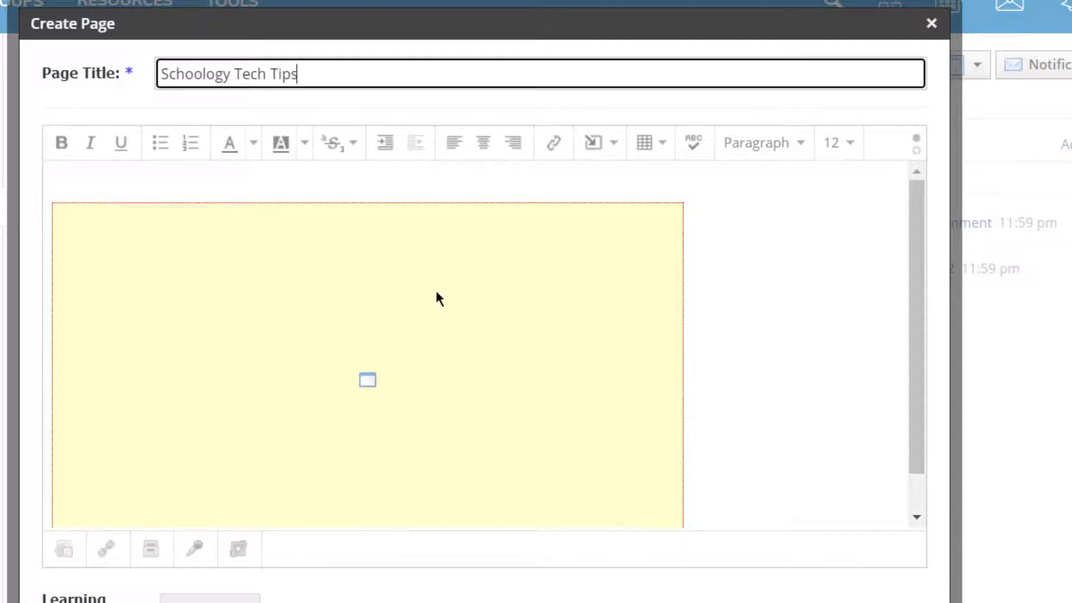
pyautogui.click(319, 180)
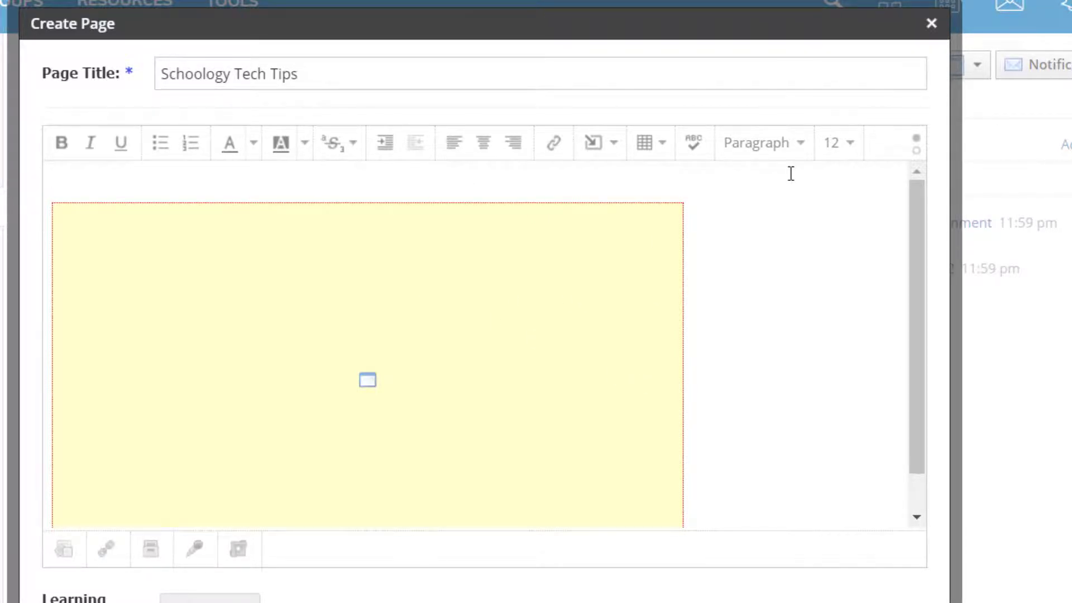
# Step: Enter "Prior to using EdPuzzle, check out this help document." above the embedded document and set that line's font size to 14
pyautogui.write('Prior to using EdPuzzle, check out this help document.')
pyautogui.moveTo(379, 179); pyautogui.dragTo(34, 179)
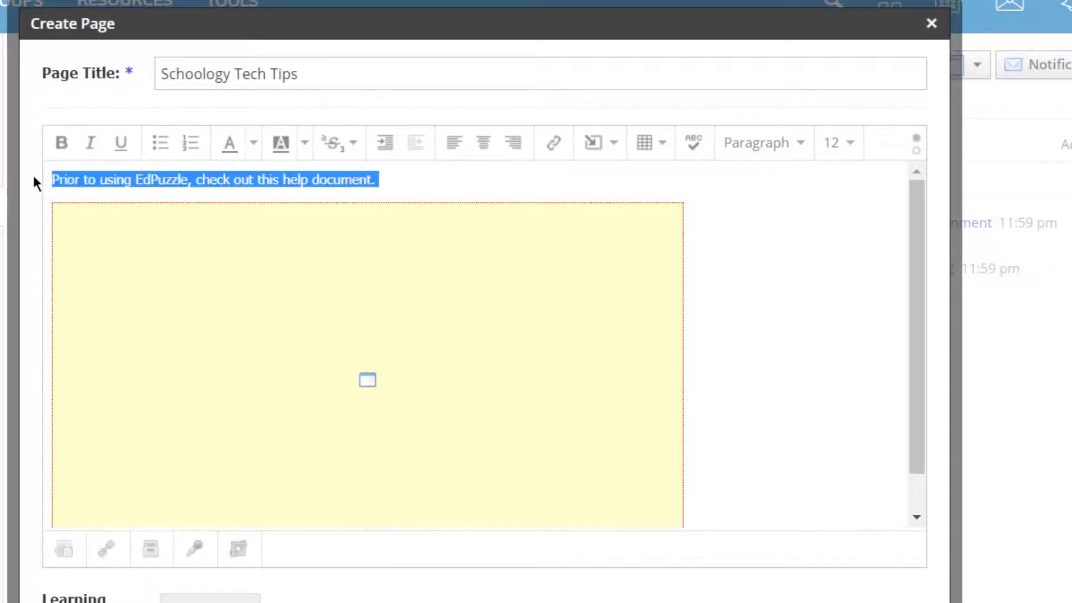
pyautogui.click(850, 156)
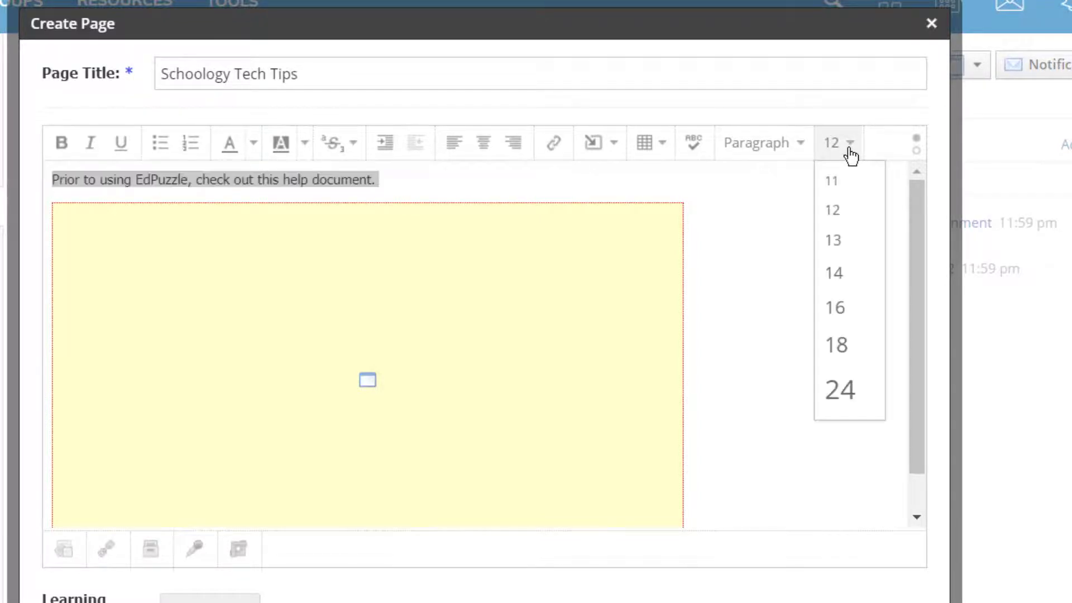
pyautogui.click(834, 275)
pyautogui.click(660, 147)
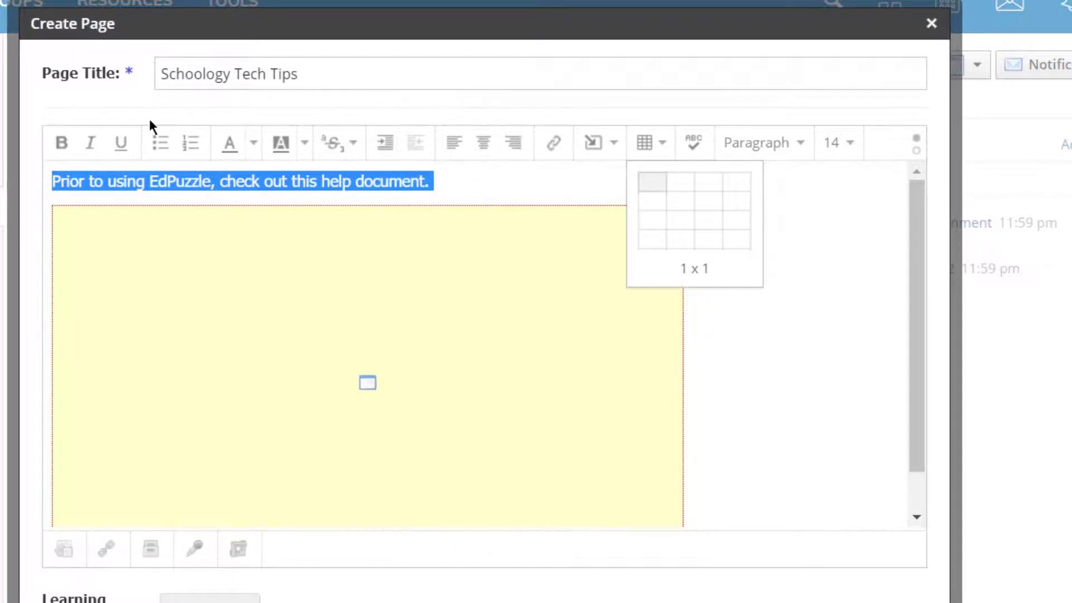
pyautogui.click(487, 170)
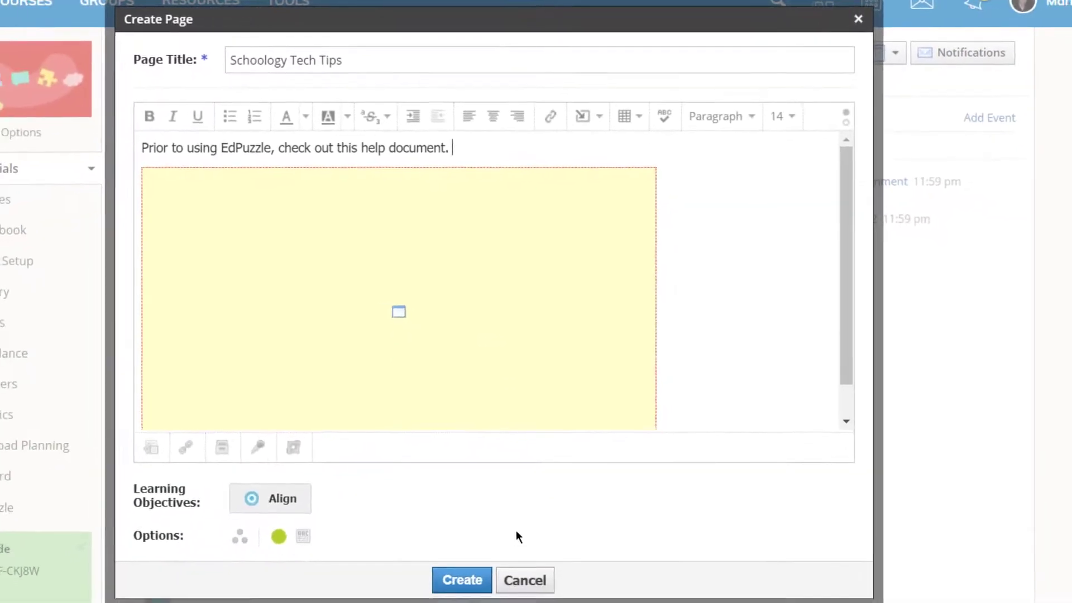
# Step: Create the Schoology Tech Tips page and open it from the course materials list
pyautogui.click(463, 572)
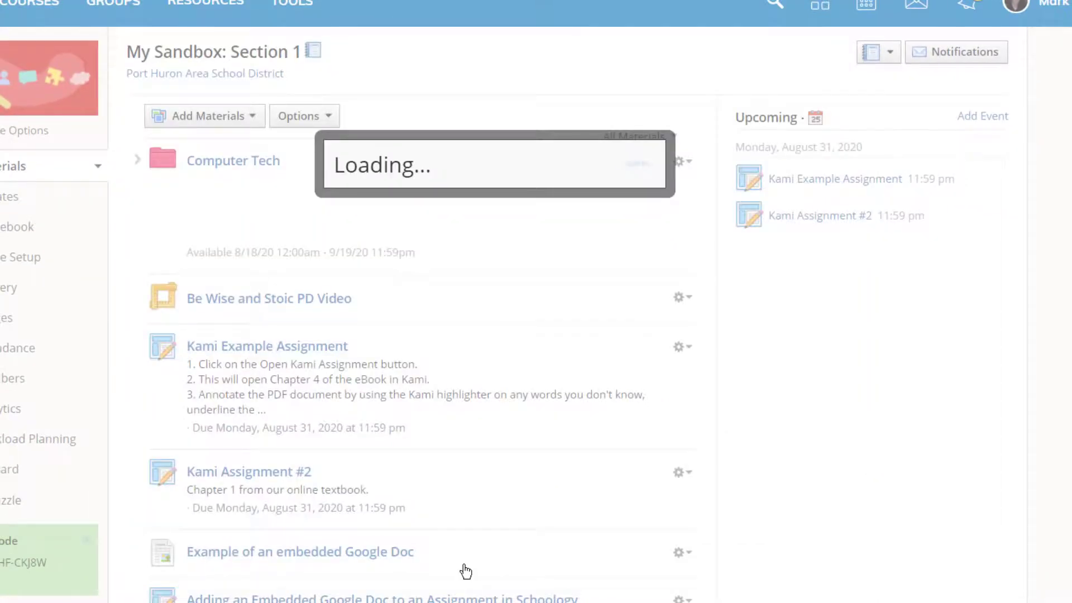
pyautogui.scroll(-4, 464, 564)
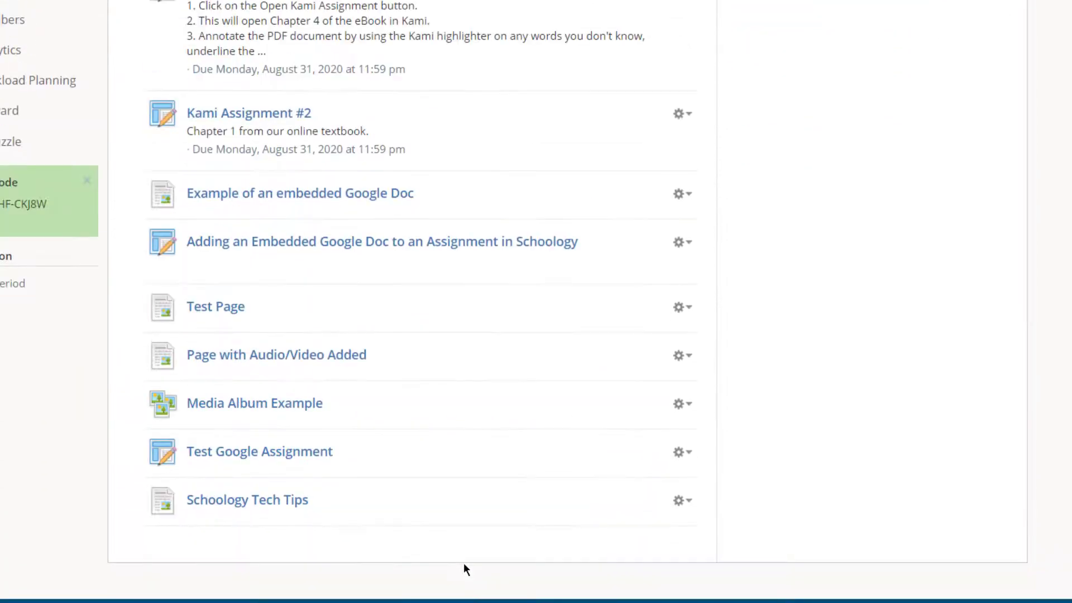
pyautogui.moveTo(264, 527)
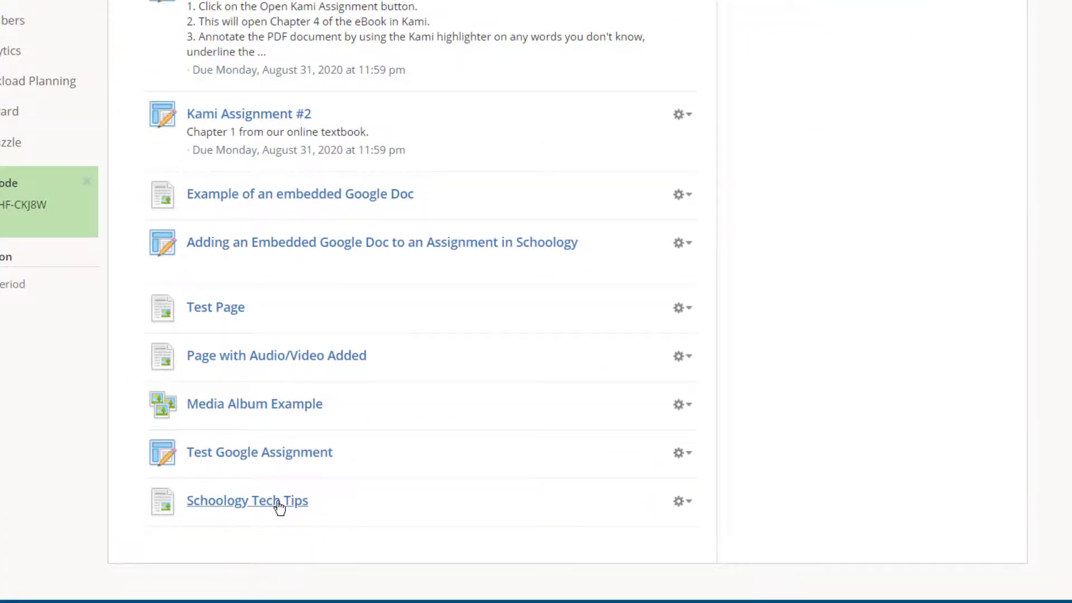
pyautogui.click(281, 507)
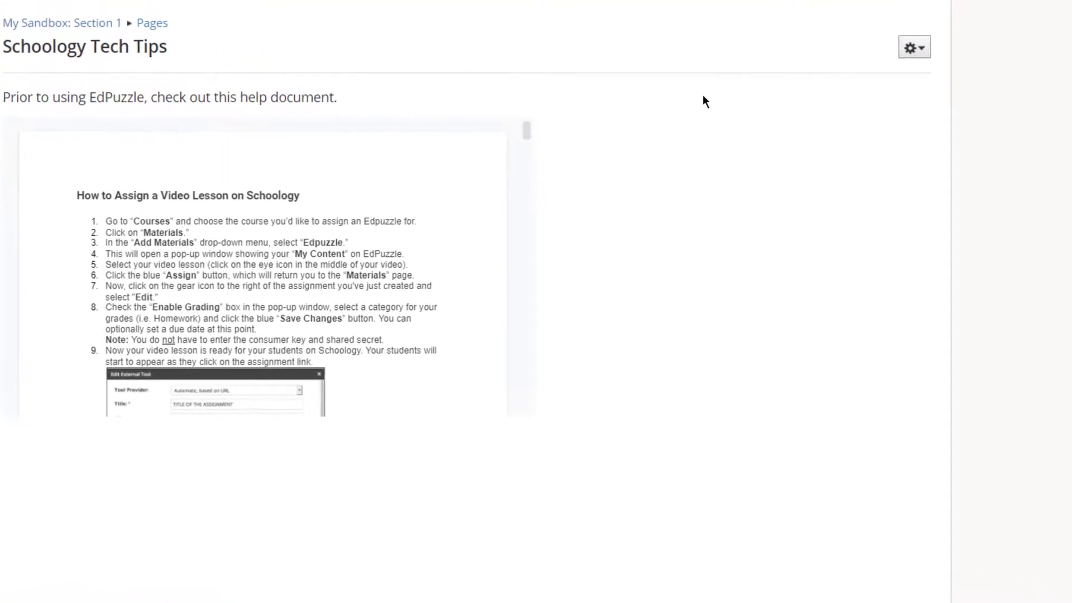
# Step: Edit the page to set the embedded document's width to 660 with proportions constrained, and save the changes
pyautogui.click(906, 47)
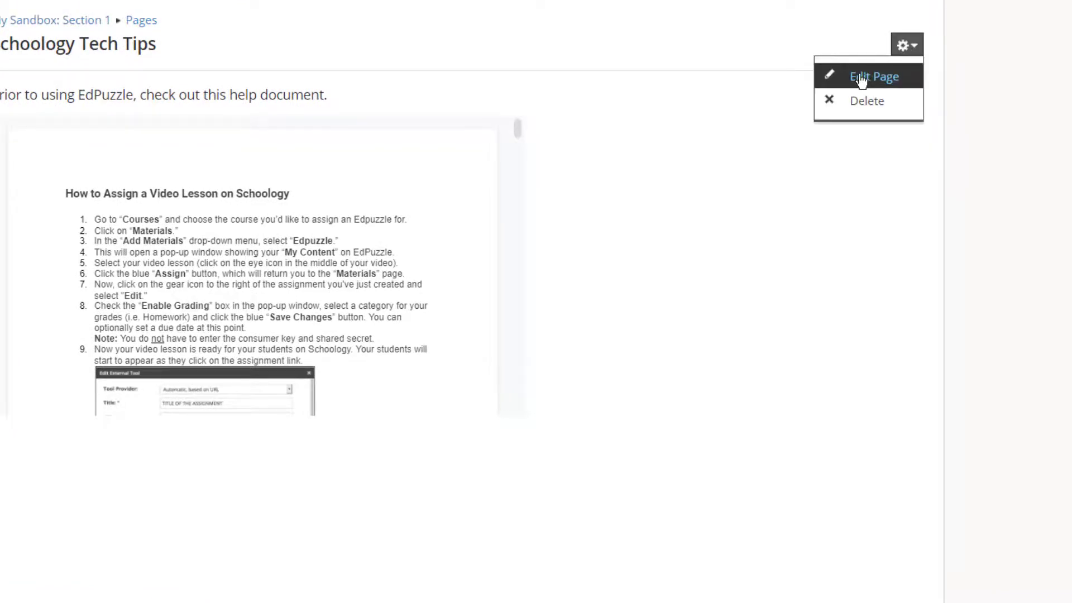
pyautogui.click(862, 78)
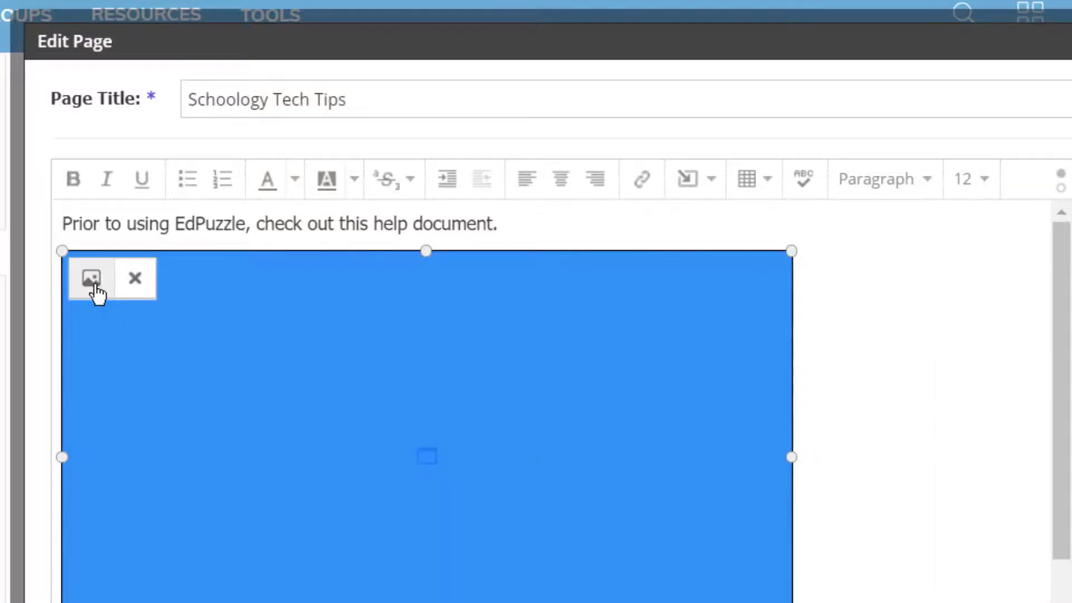
pyautogui.click(93, 279)
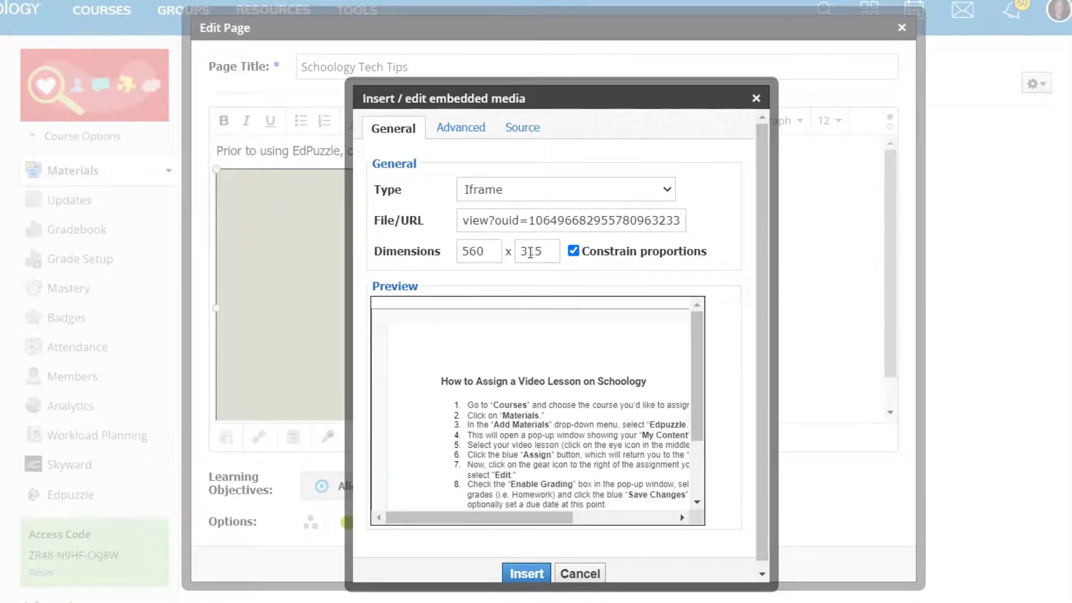
pyautogui.click(471, 252)
pyautogui.moveTo(470, 252); pyautogui.dragTo(430, 253)
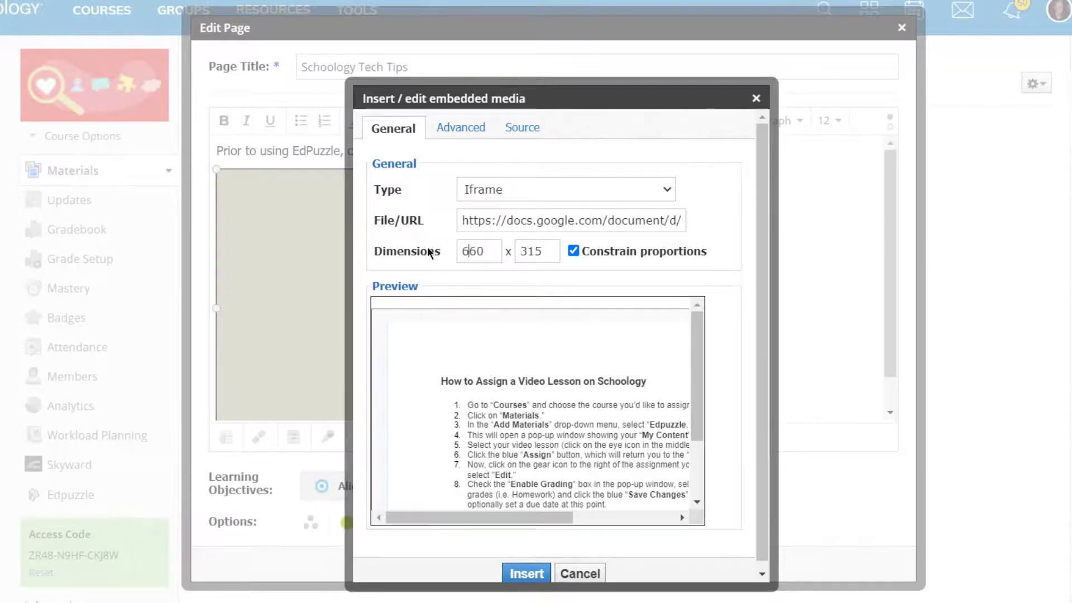
pyautogui.press('Tab')
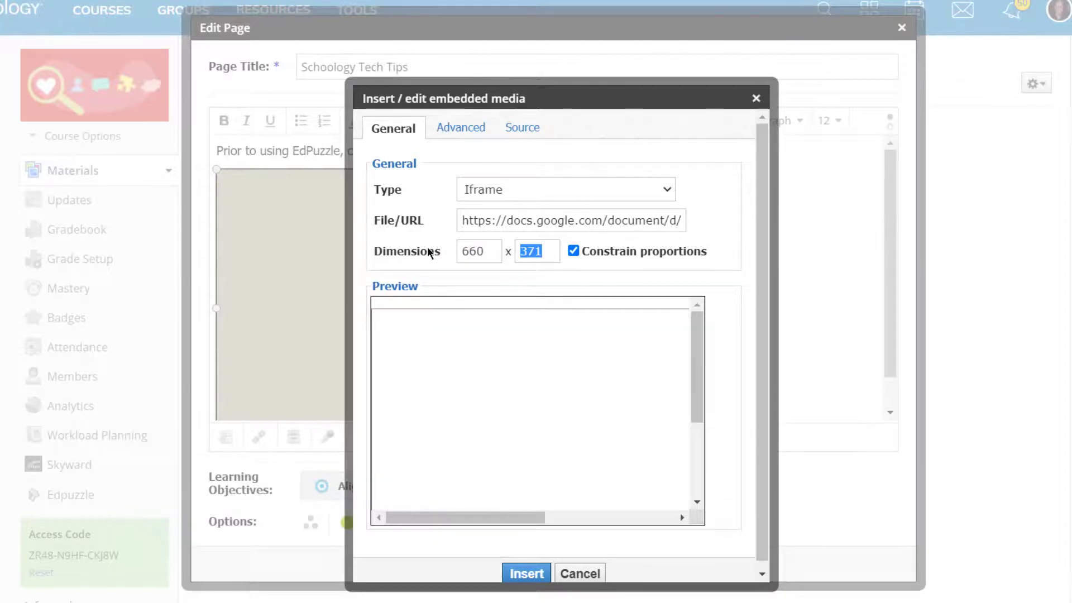
pyautogui.click(532, 253)
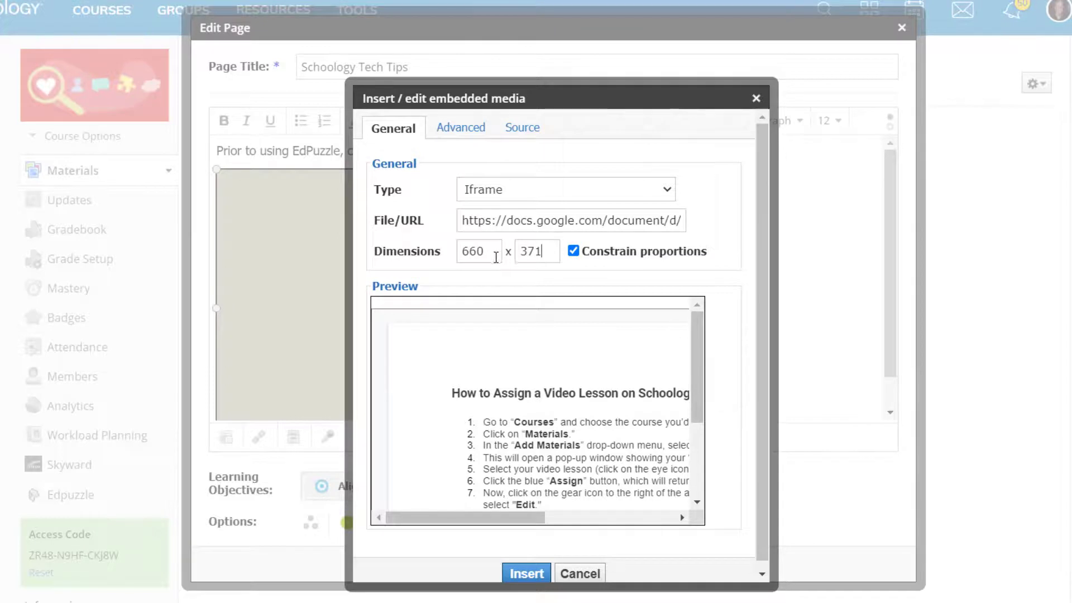
pyautogui.click(531, 574)
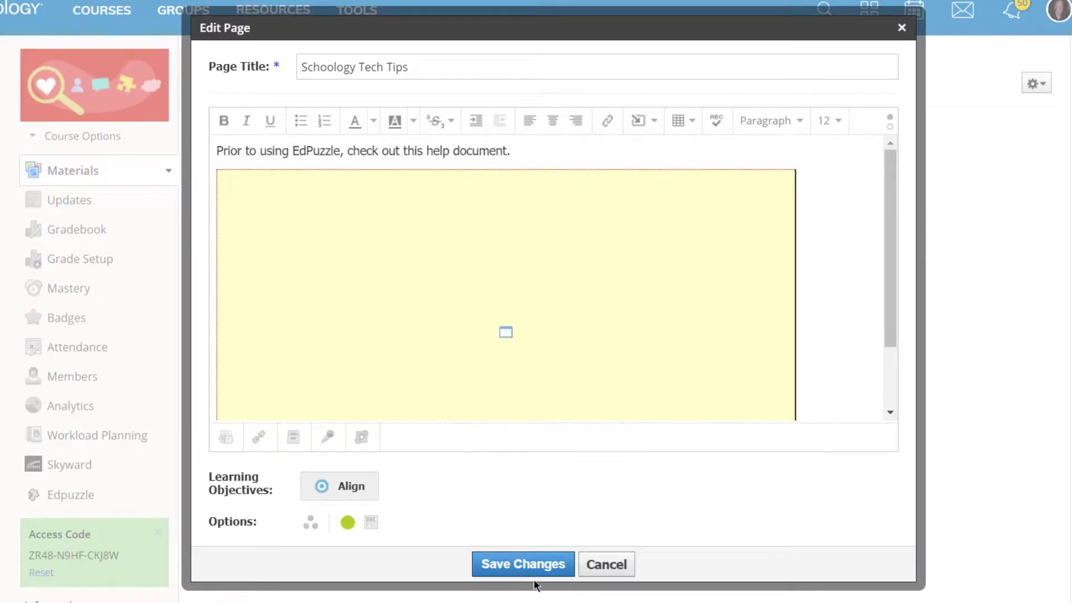
pyautogui.click(506, 566)
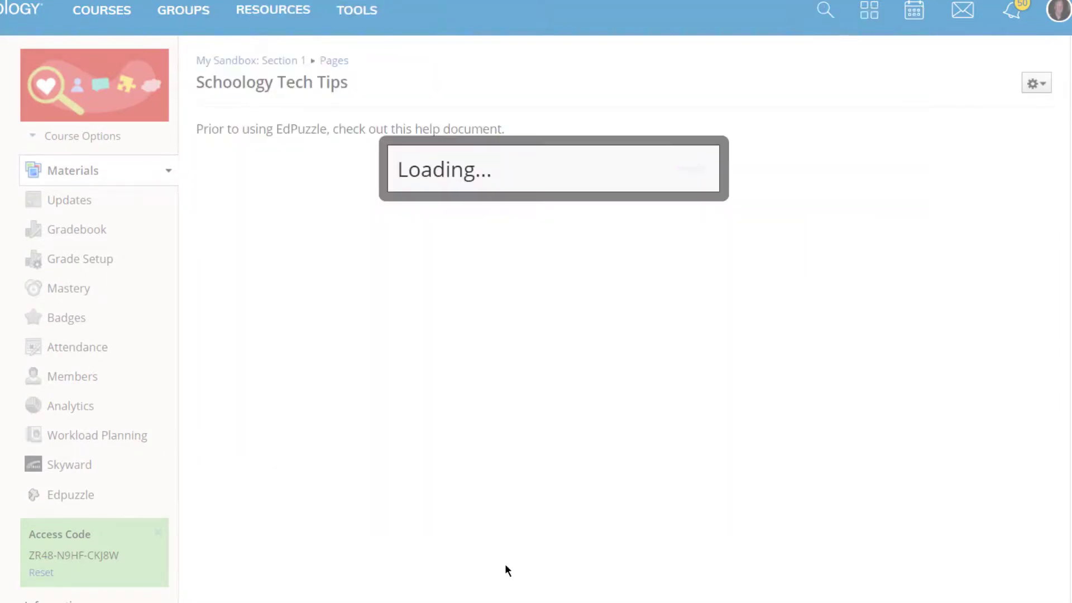
# Step: Look through the pages of the embedded EdPuzzle help document on the Schoology Tech Tips page
pyautogui.scroll(-3, 757, 369)
pyautogui.scroll(-8, 757, 368)
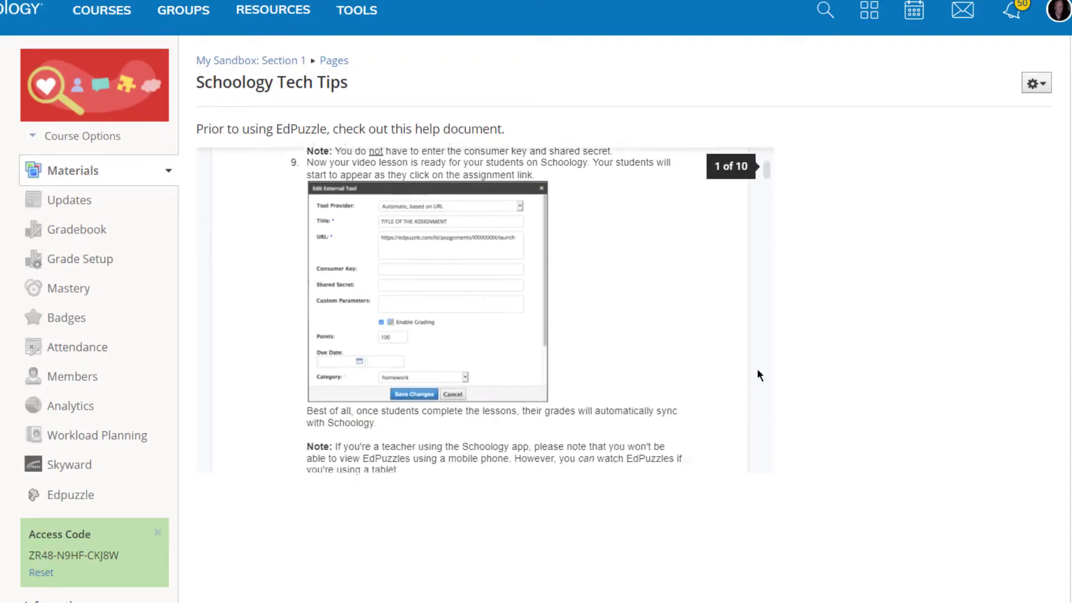
pyautogui.scroll(-15, 757, 373)
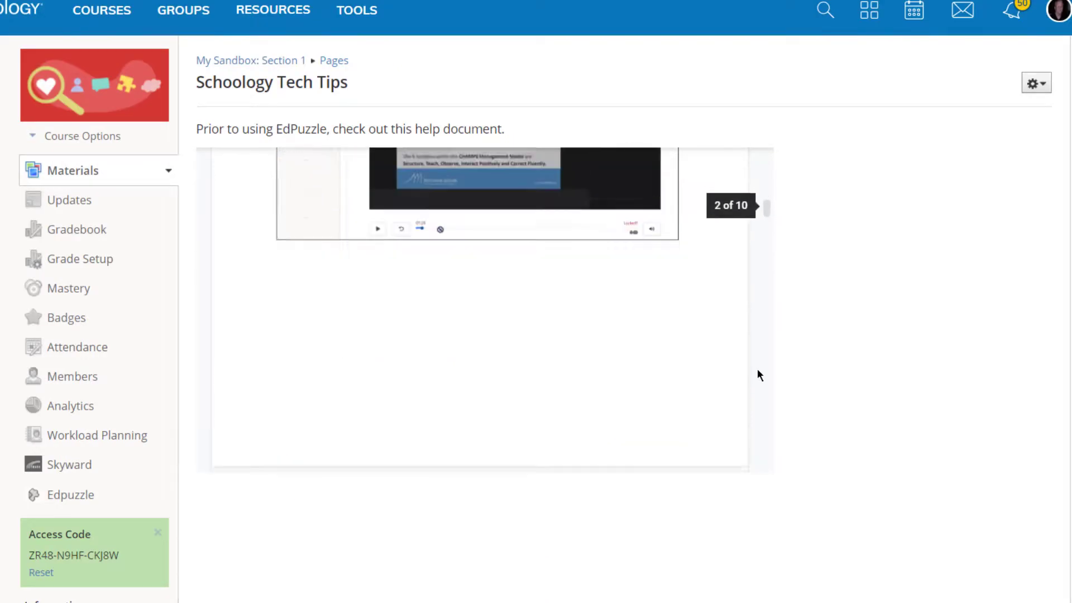
pyautogui.scroll(-15, 760, 375)
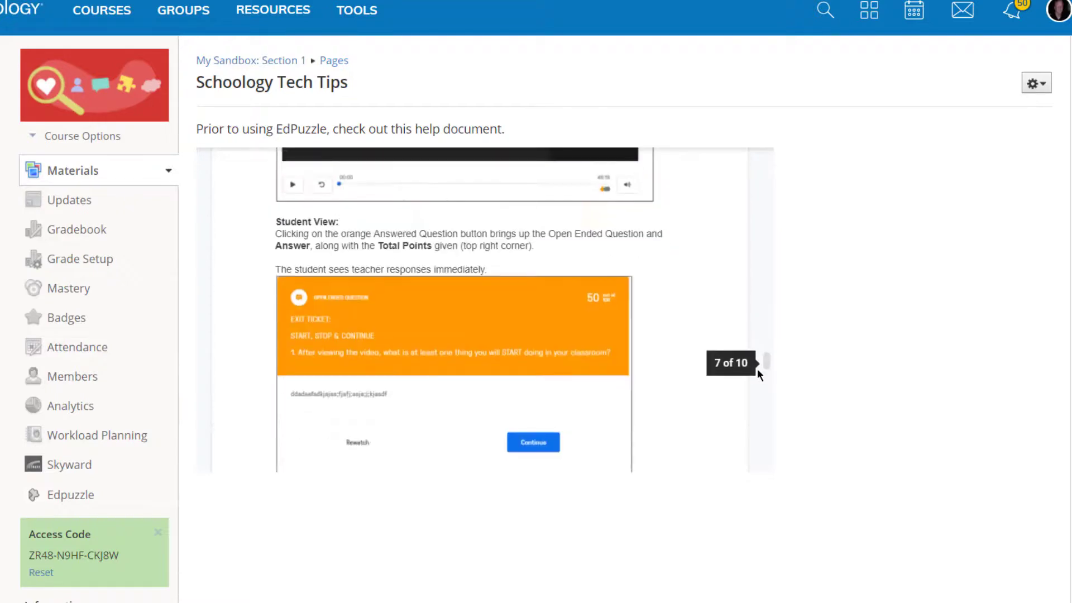
pyautogui.scroll(-4, 757, 368)
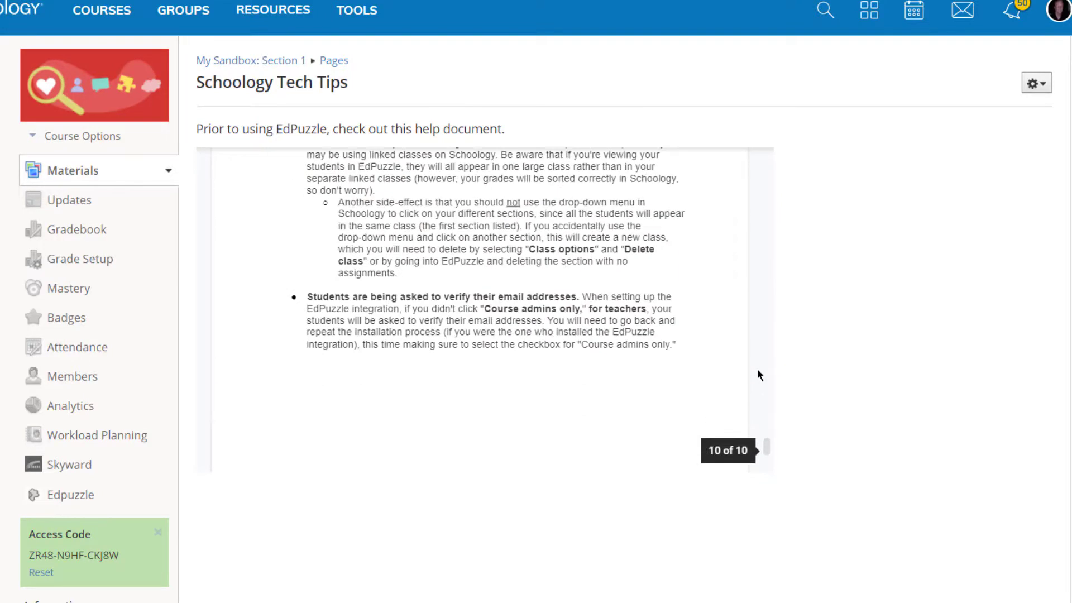
pyautogui.scroll(15, 709, 299)
pyautogui.scroll(-8, 709, 300)
pyautogui.scroll(-5, 710, 298)
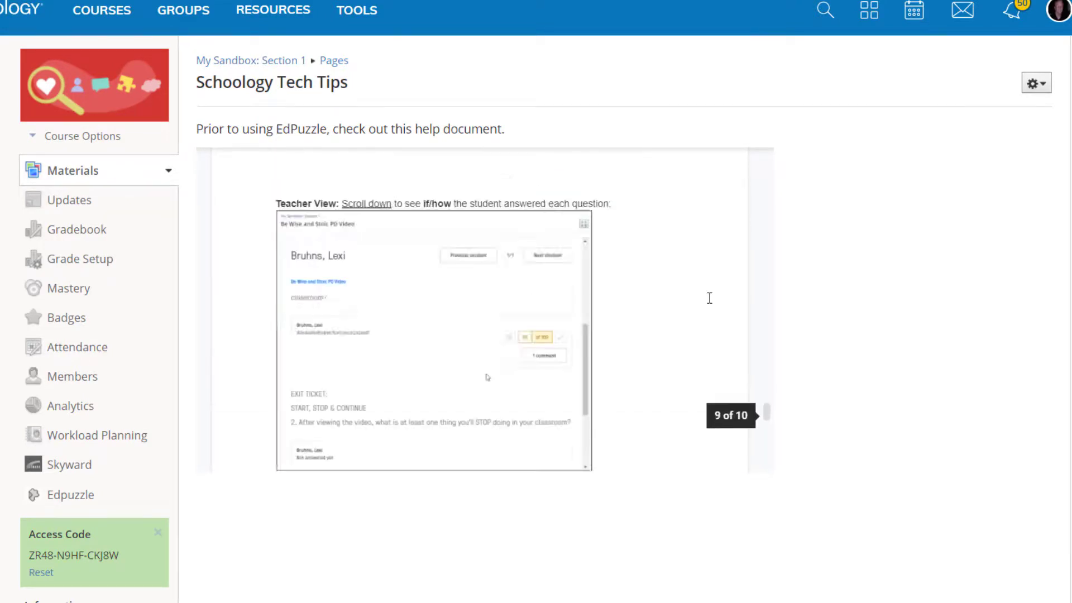
pyautogui.scroll(10, 710, 298)
pyautogui.scroll(-5, 709, 298)
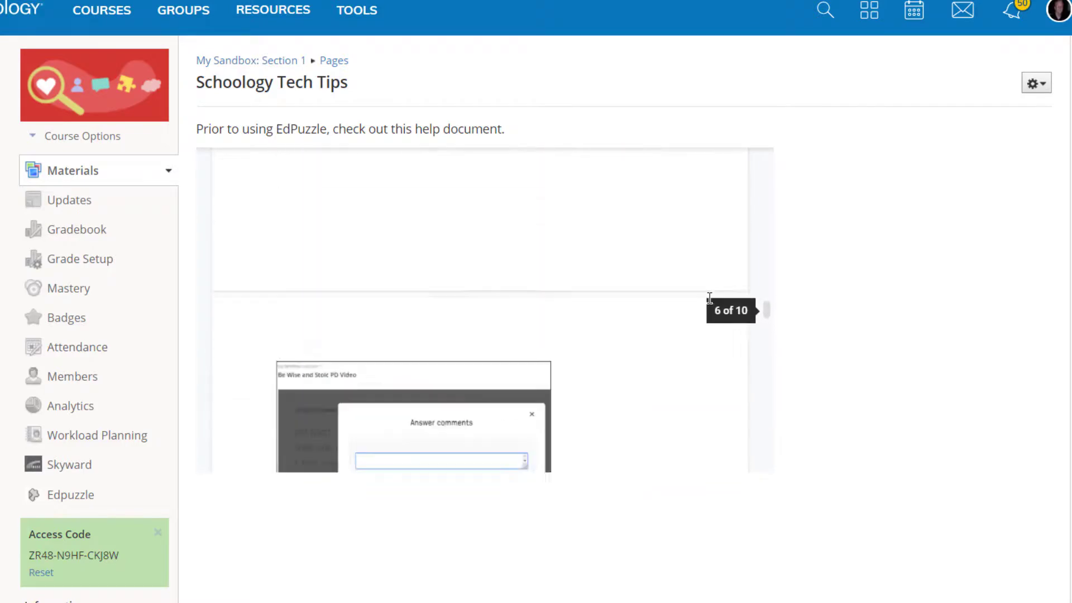
pyautogui.scroll(3, 709, 299)
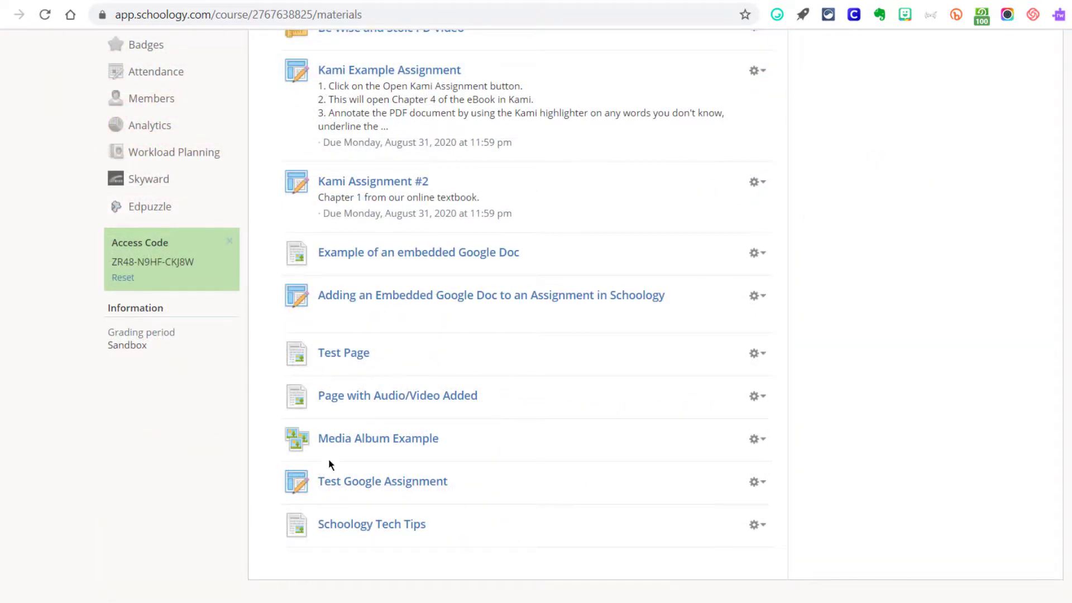
# Step: Reorder the course materials so Test Google Assignment and Schoology Tech Tips come after the Computer Tech folder and before Be Wise and Stoic PD Video
pyautogui.moveTo(431, 424); pyautogui.dragTo(420, 70)
pyautogui.scroll(3, 420, 70)
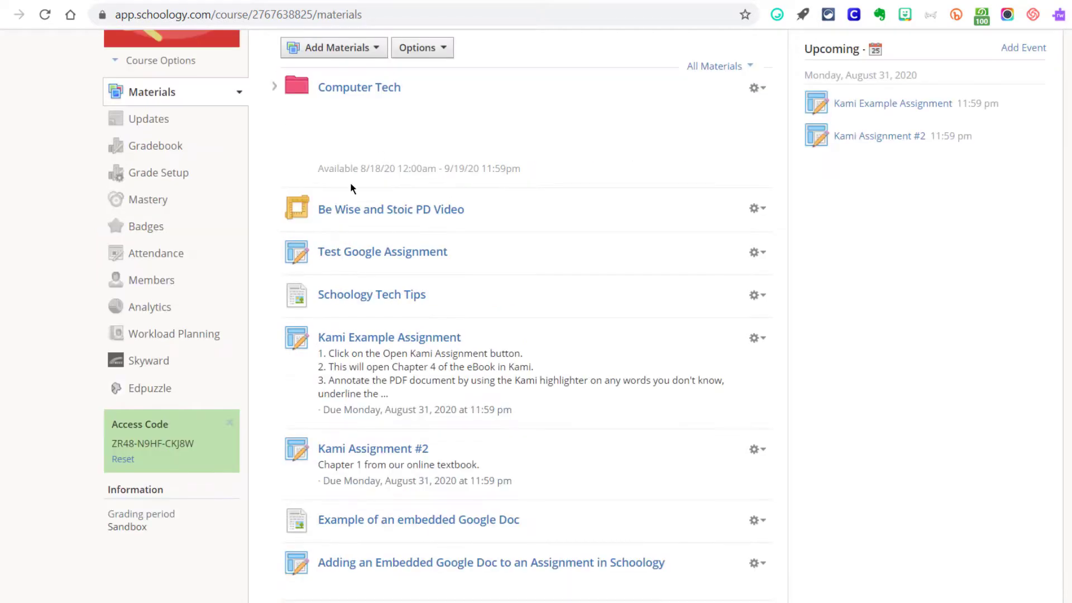
pyautogui.moveTo(495, 221); pyautogui.dragTo(384, 295)
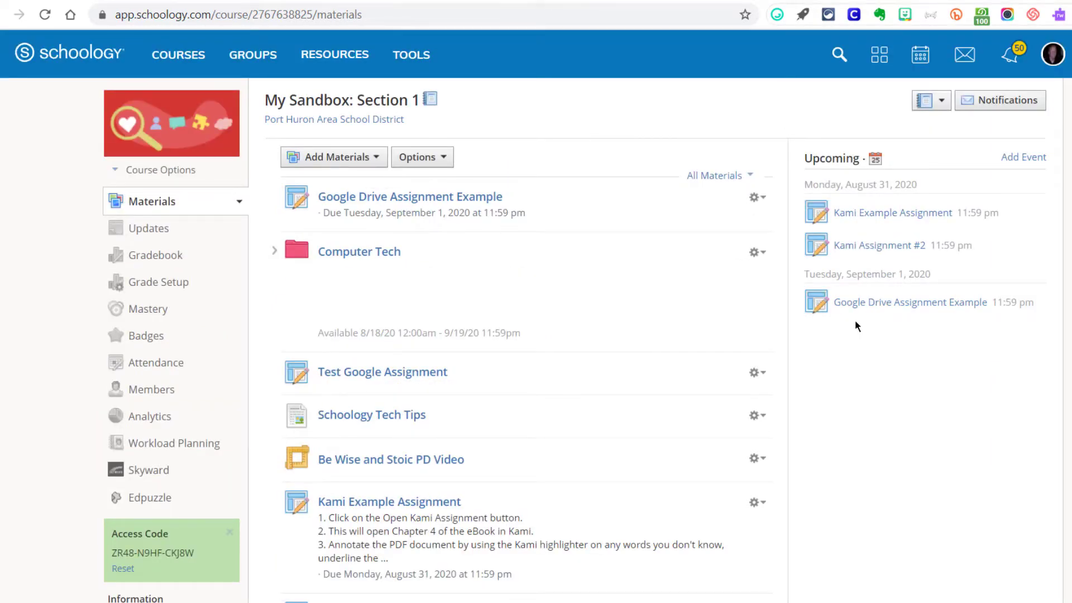
pyautogui.click(334, 157)
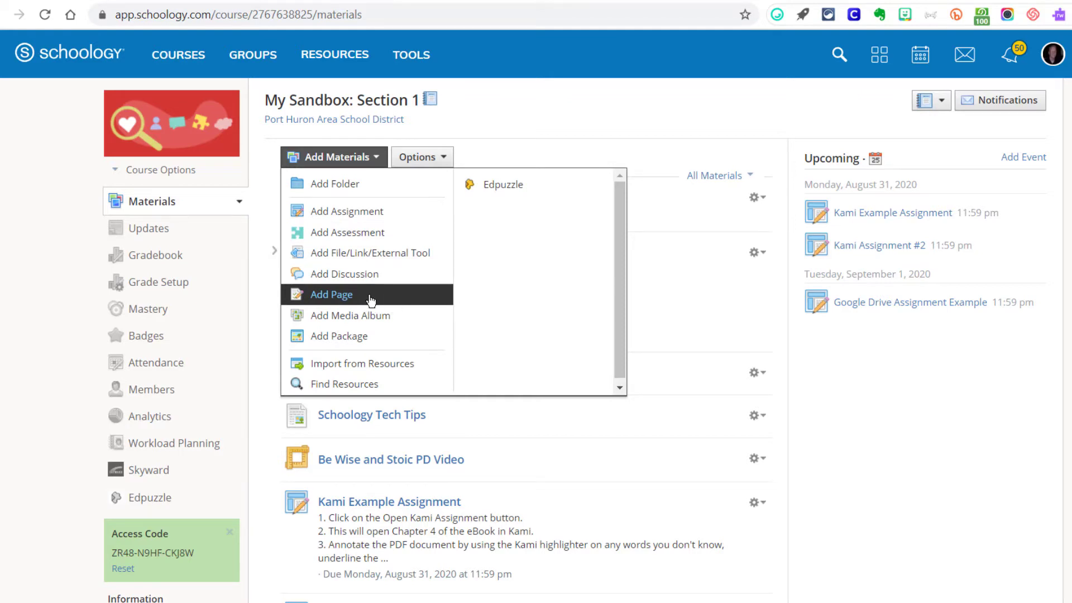
pyautogui.click(903, 368)
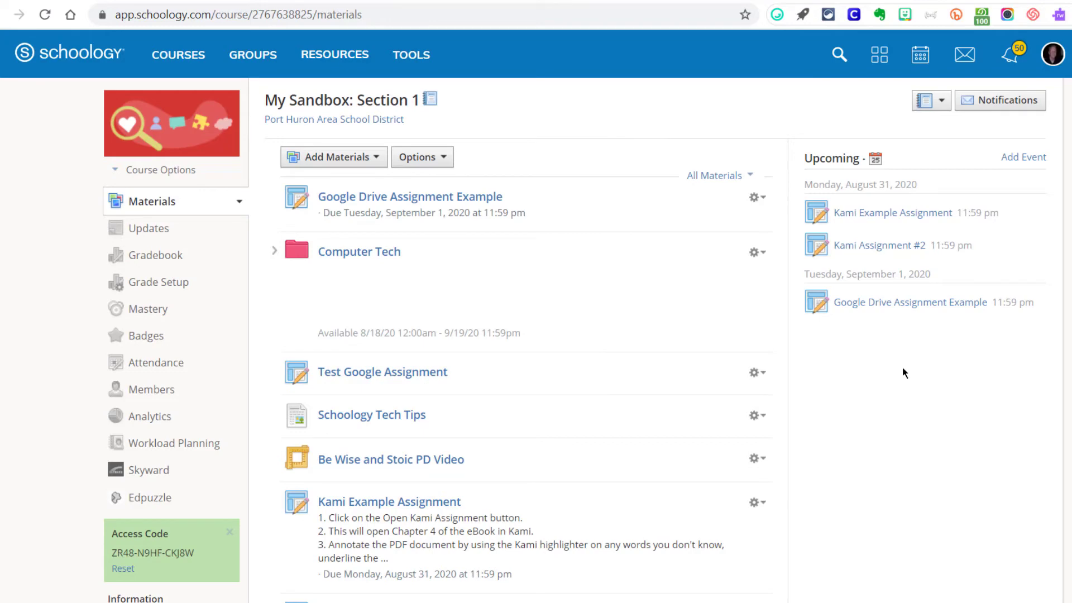